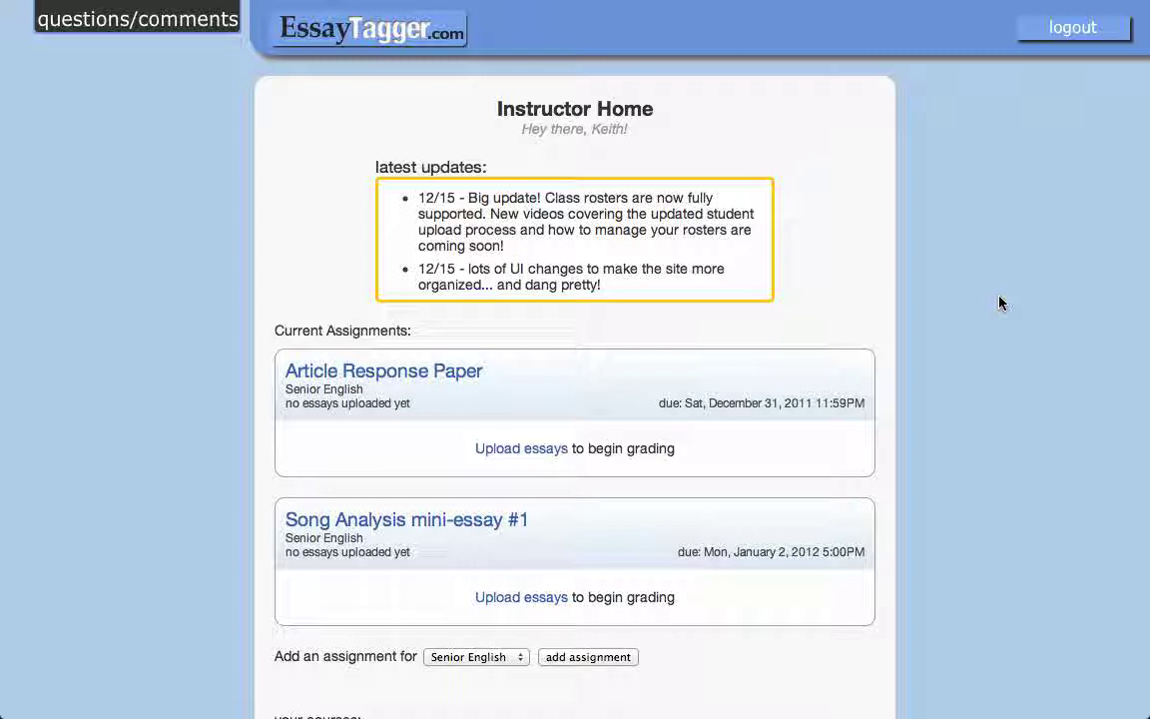
Open the Article Response Paper grading view listing the 4th and 6th Period sections.
click(422, 371)
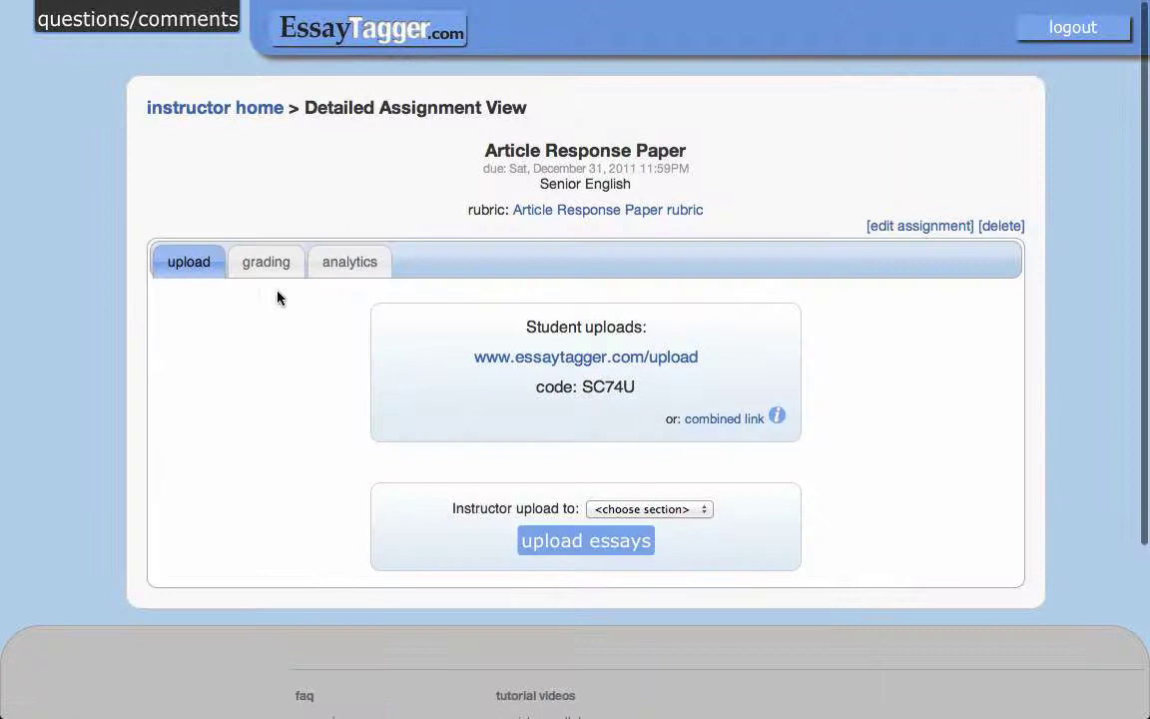
click(267, 259)
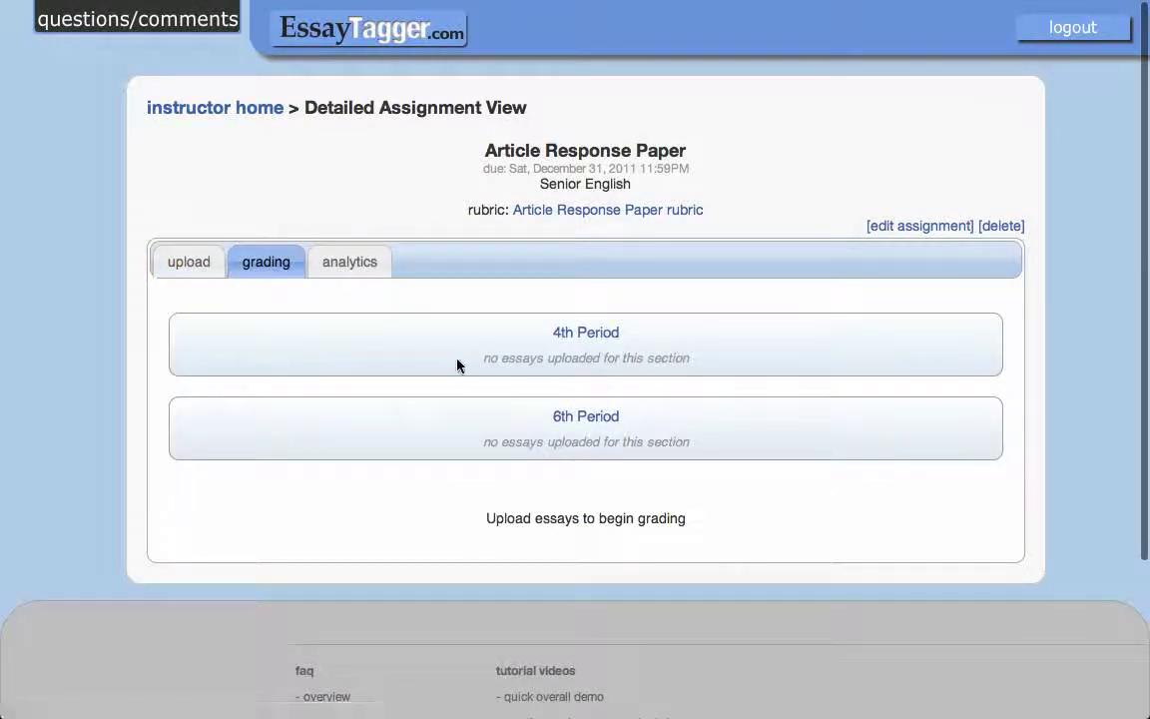
Check the empty 4th Period roster, then reopen the Article Response Paper upload details.
click(606, 336)
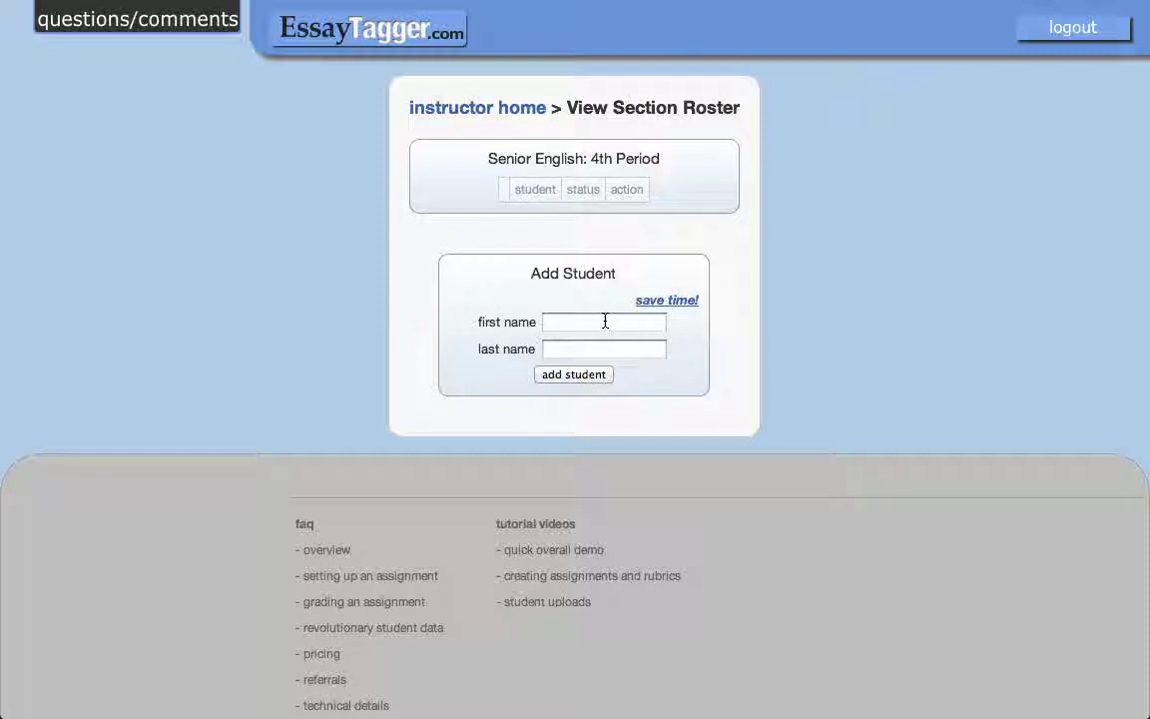
click(505, 112)
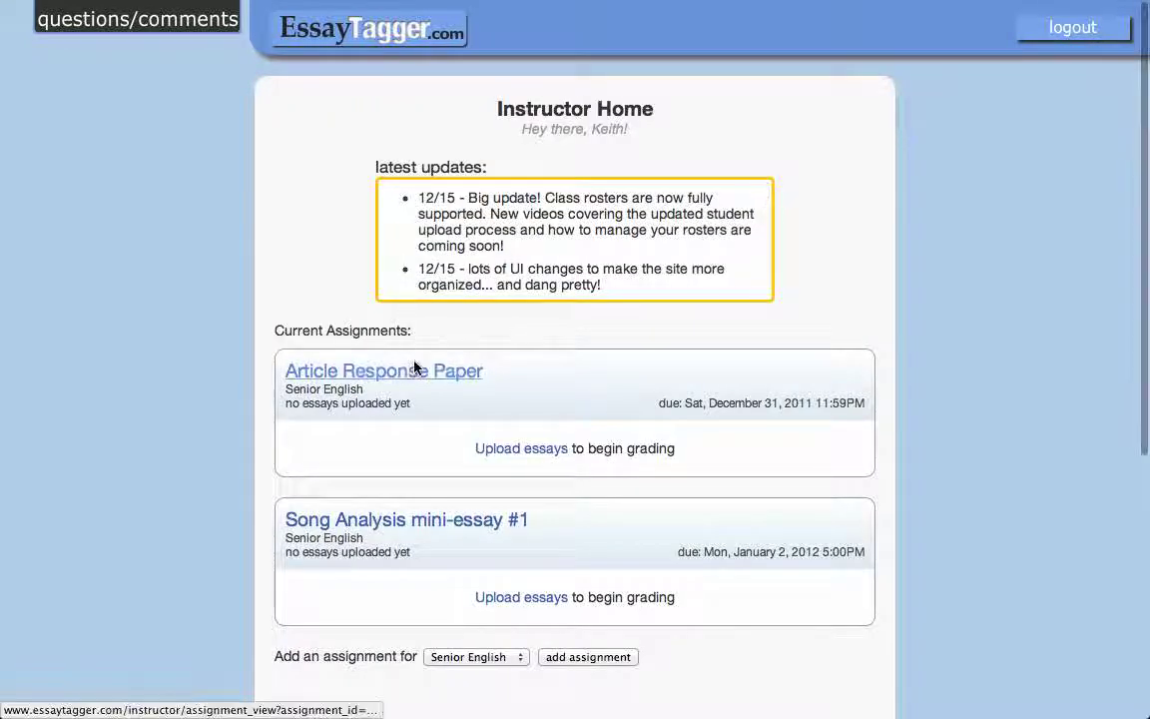
click(415, 368)
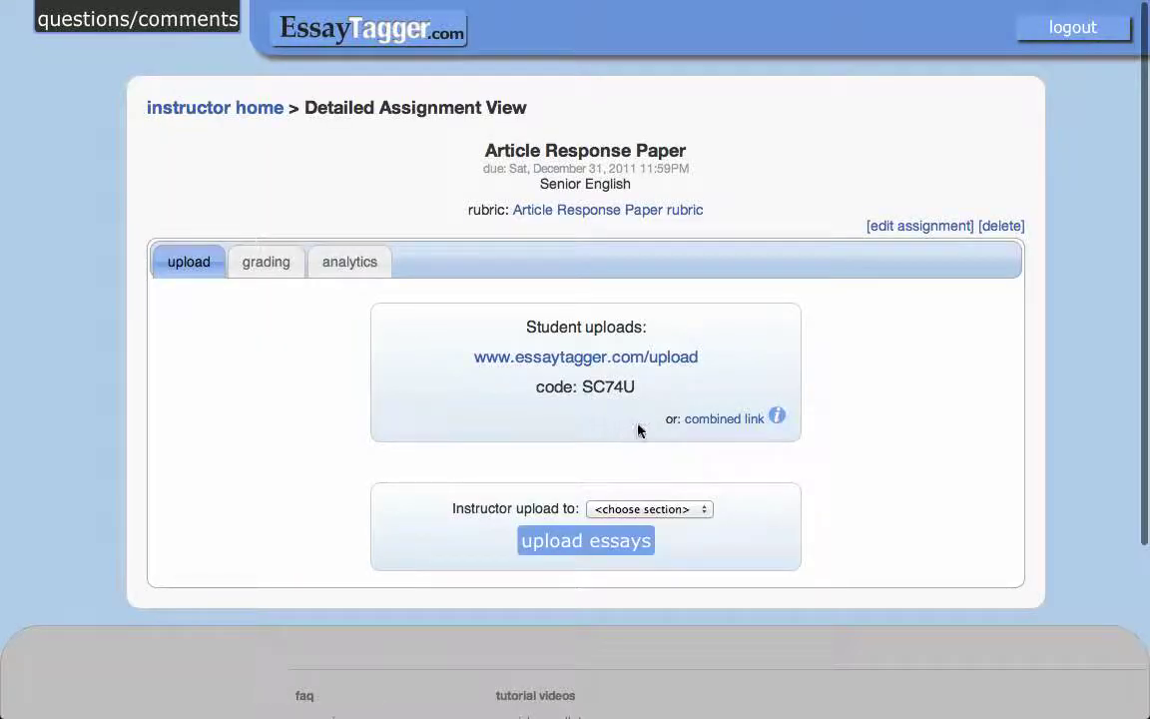
On the student upload page, enter the student's first and last name.
click(719, 417)
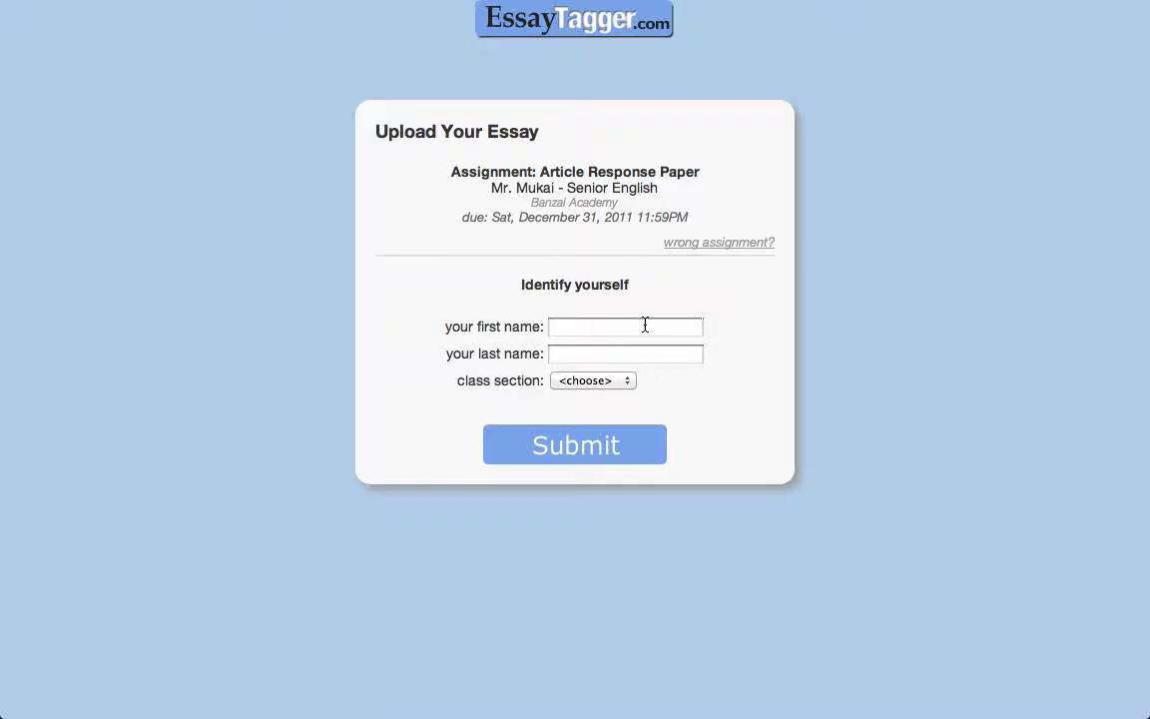
click(647, 324)
click(675, 357)
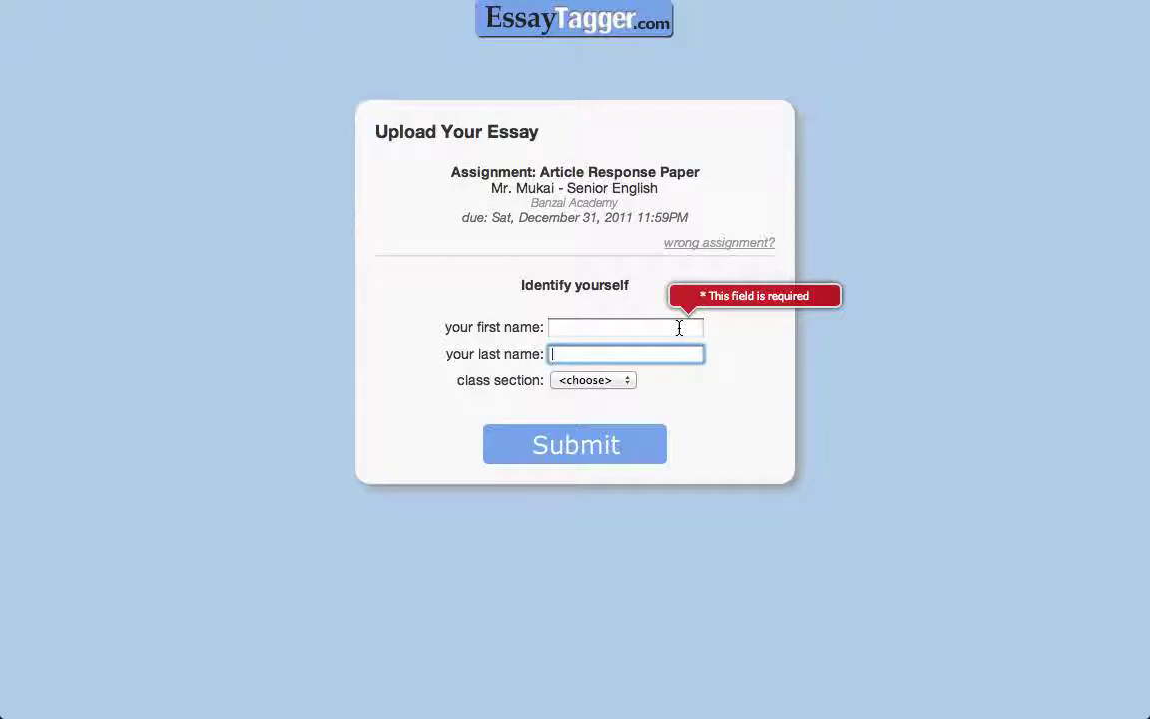
click(679, 326)
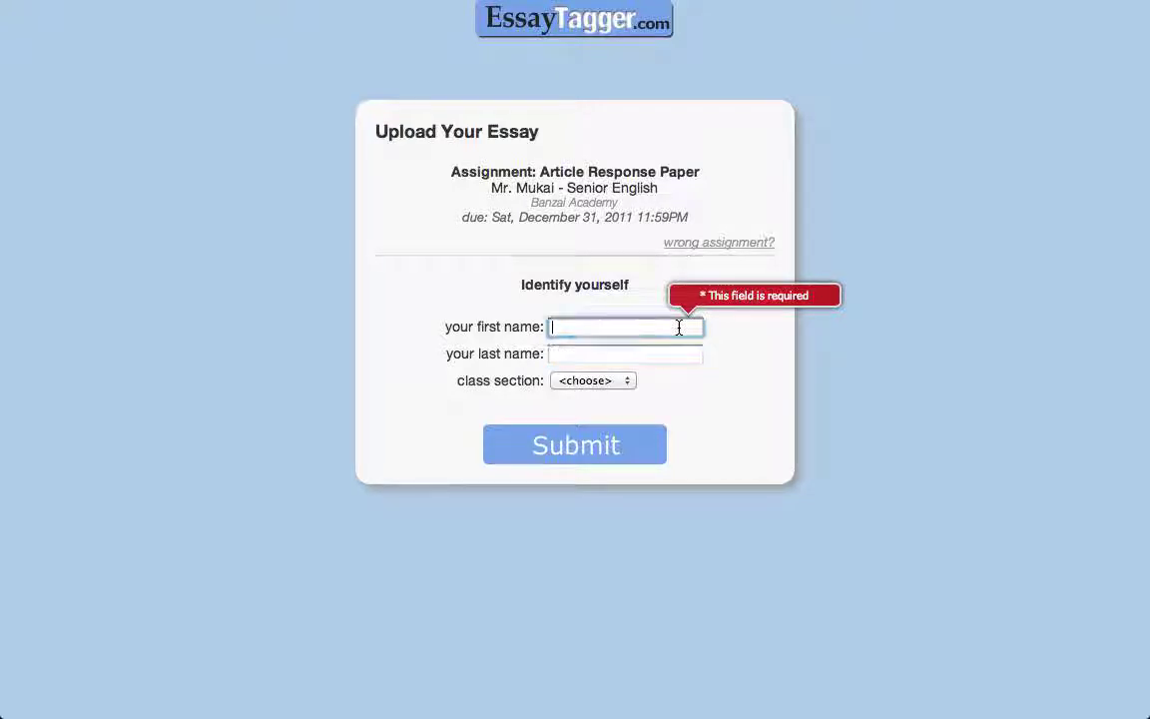
key(Tab)
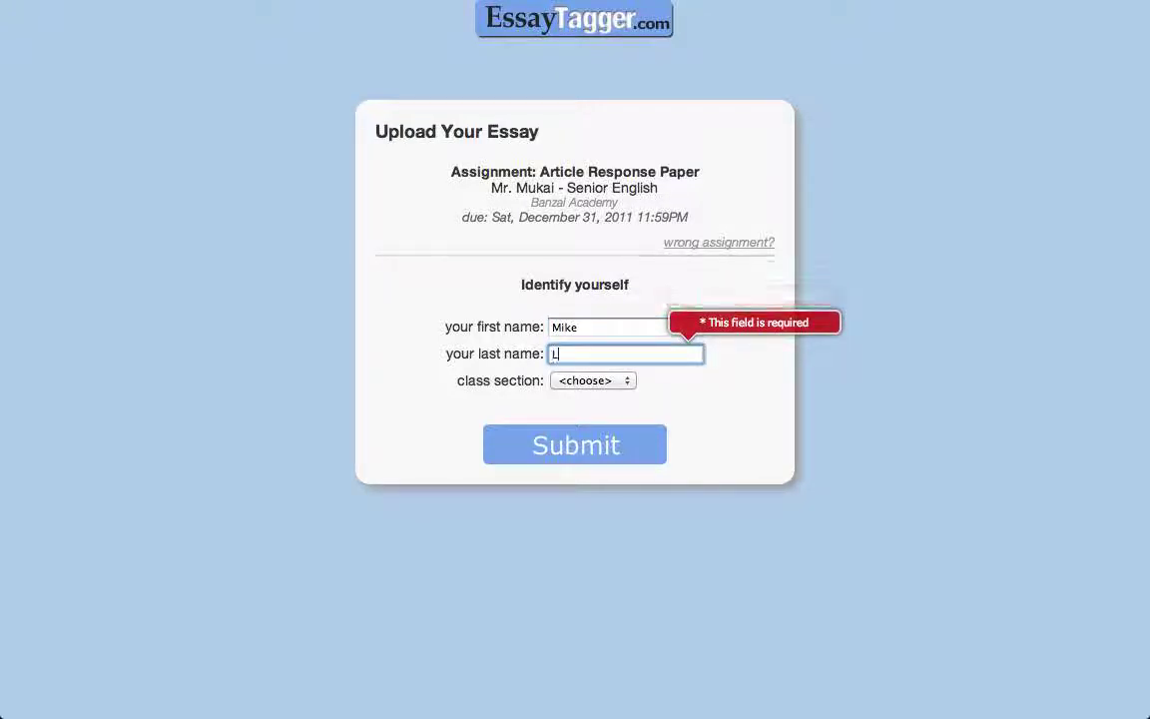
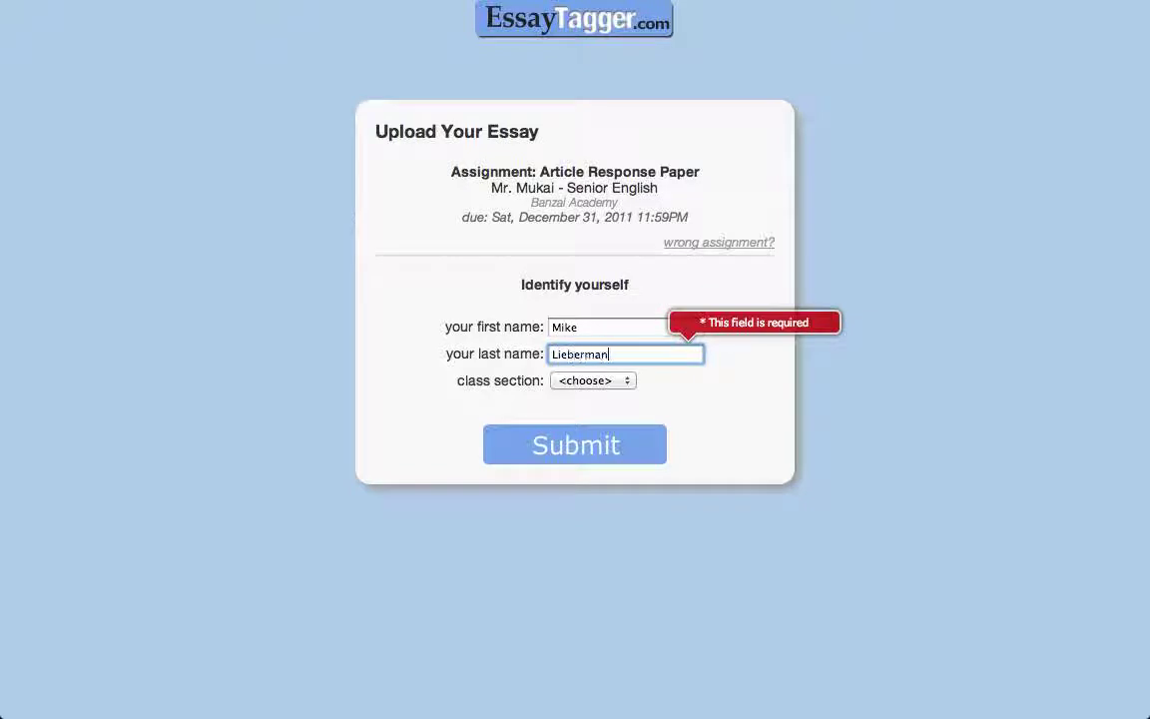
Choose 4th Period, change the last name to a nickname form, and submit.
click(615, 380)
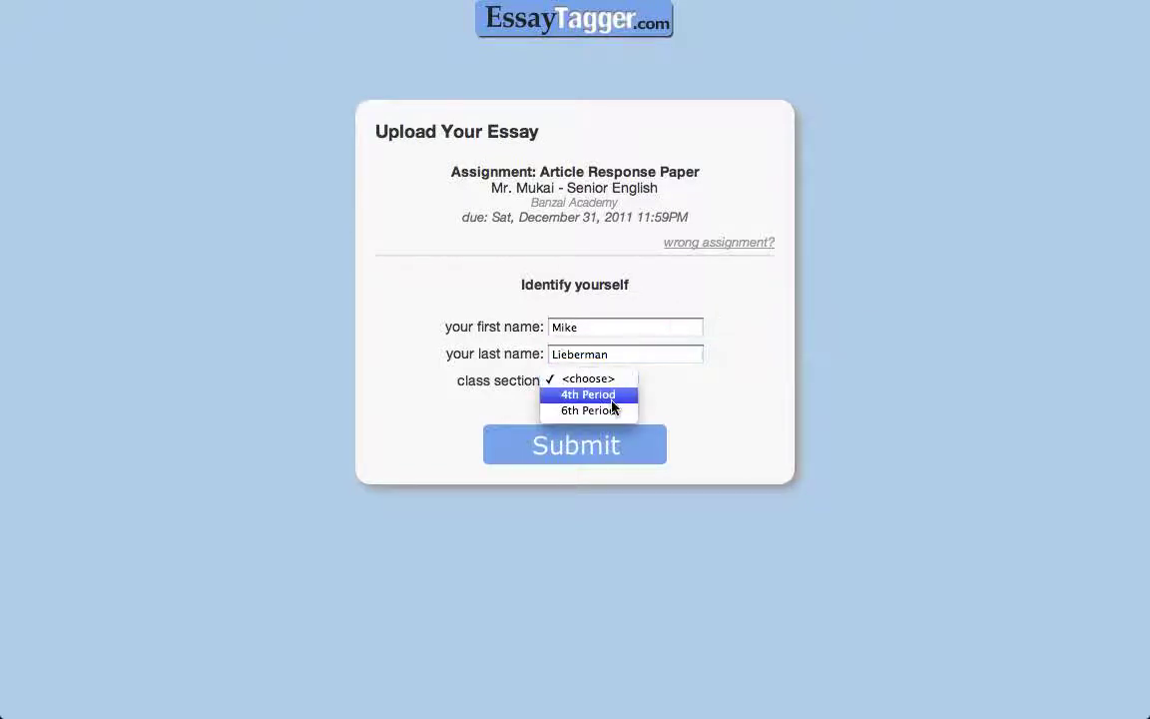
click(612, 397)
click(688, 349)
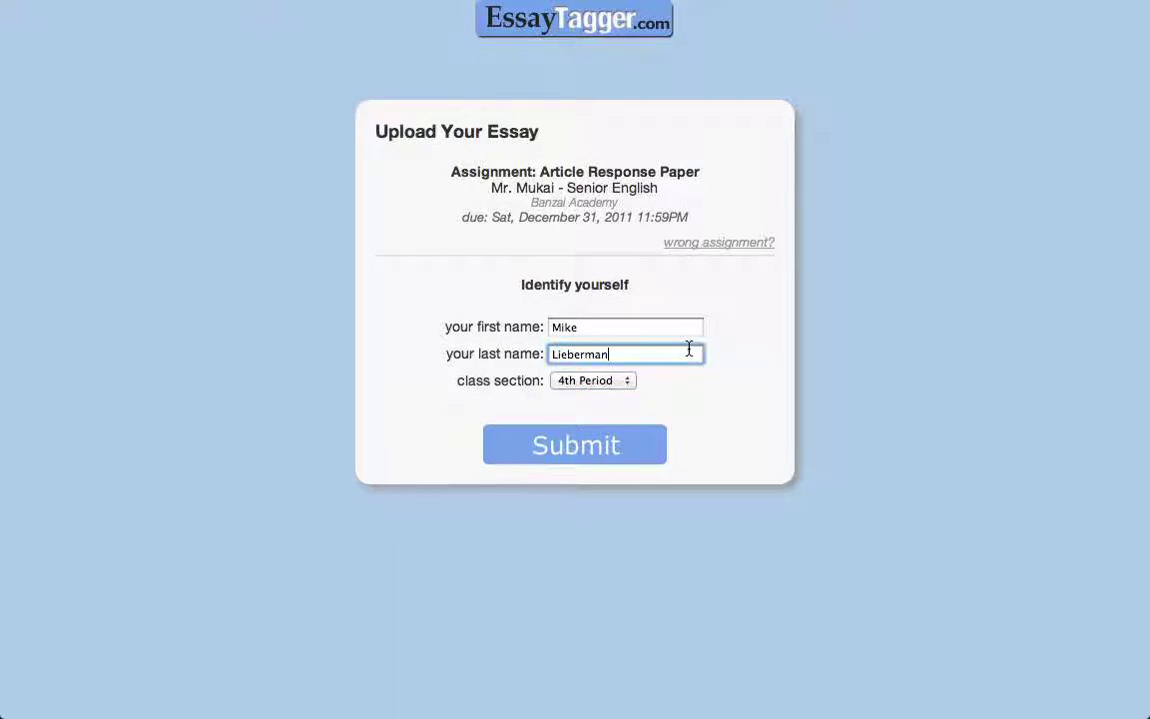
key(BackSpace)
key(BackSpace)
key(BackSpace)
key(BackSpace)
key(BackSpace)
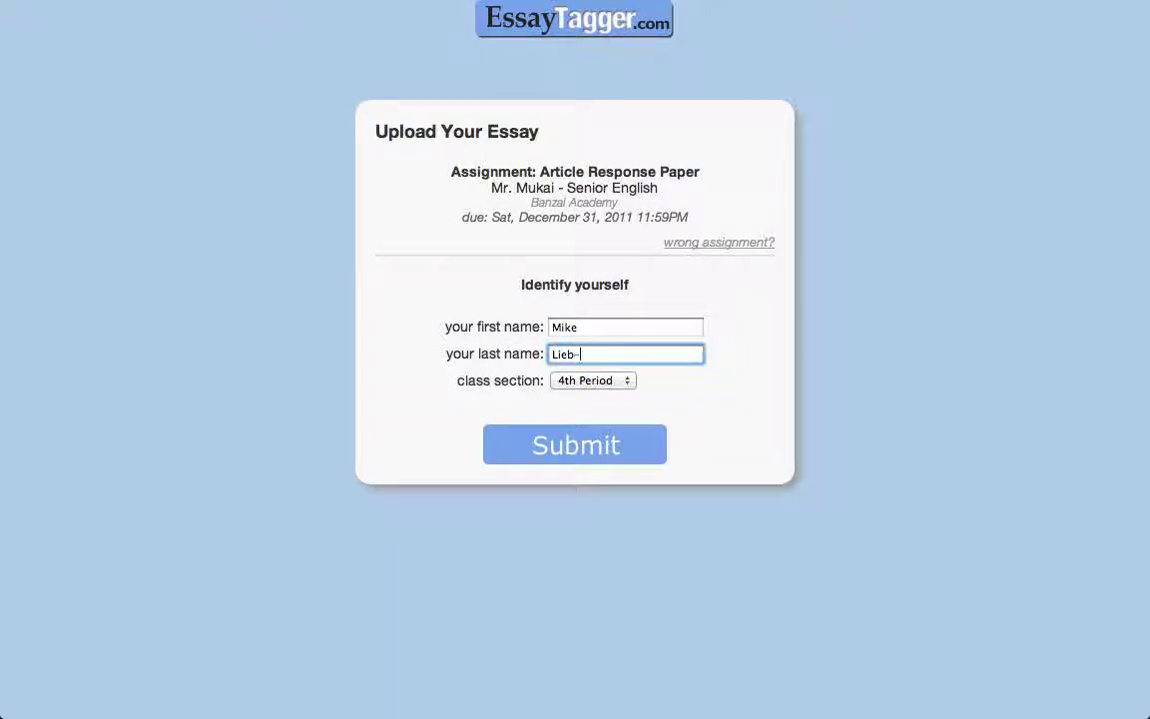
text(-dawg)
click(585, 451)
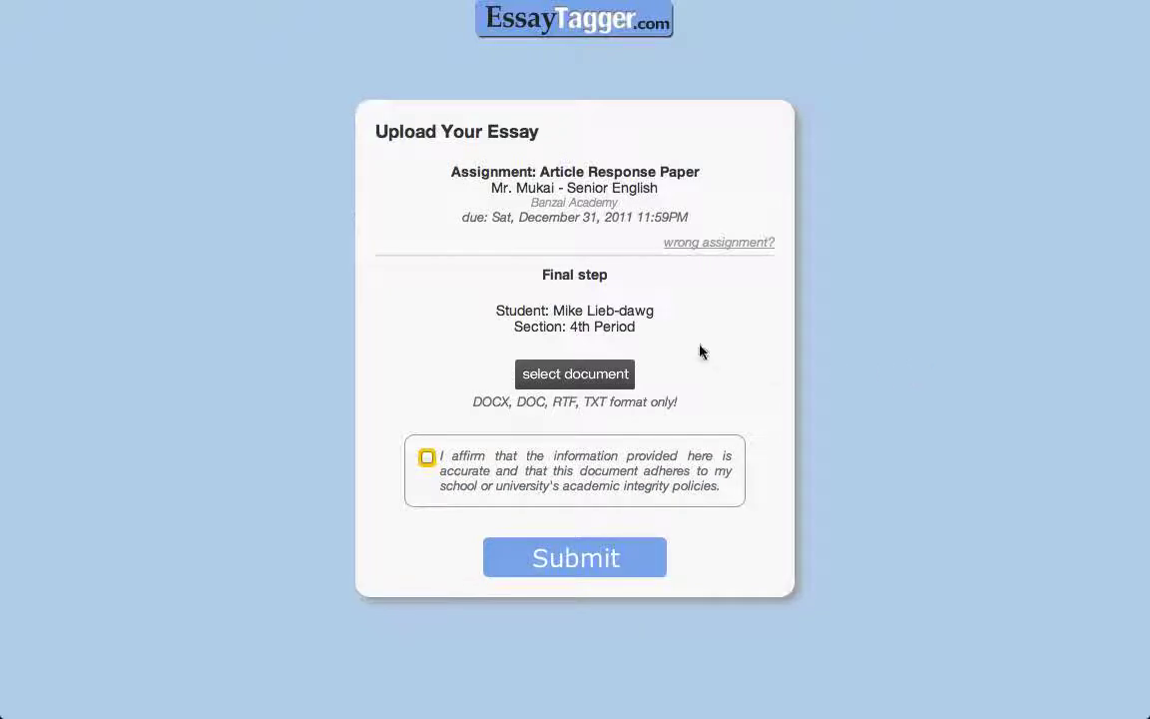
Upload dear parents.docx for 4th Period with the academic integrity statement affirmed.
drag(552, 311, 673, 311)
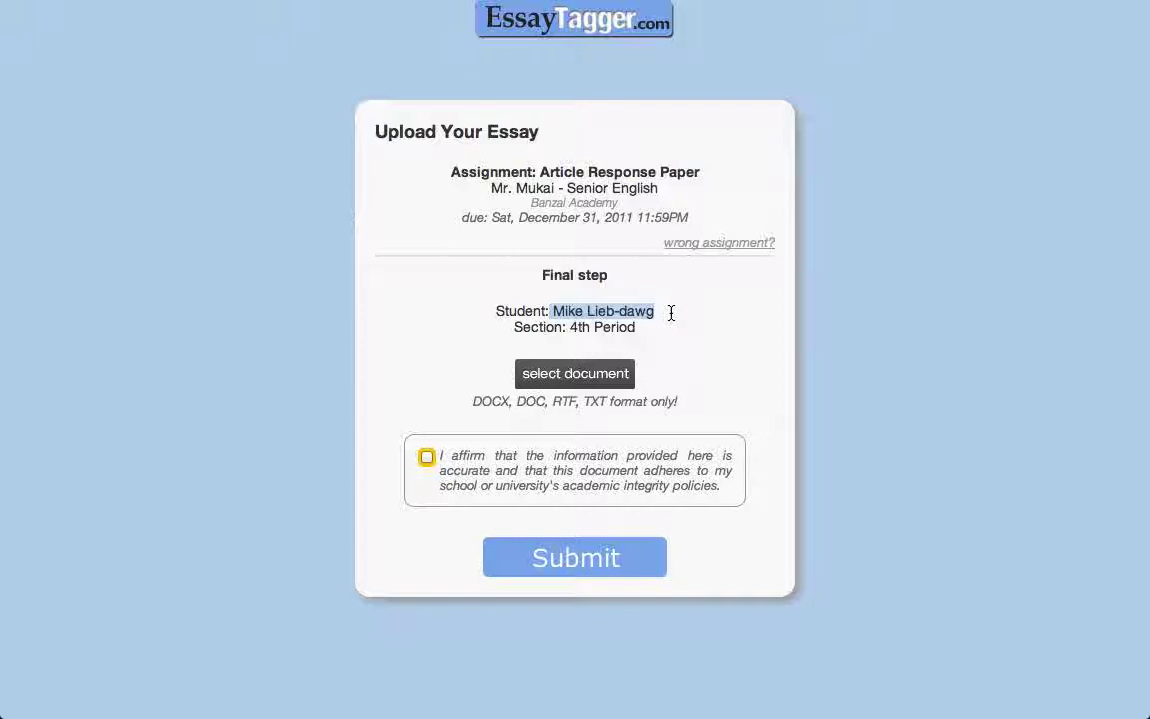
click(575, 381)
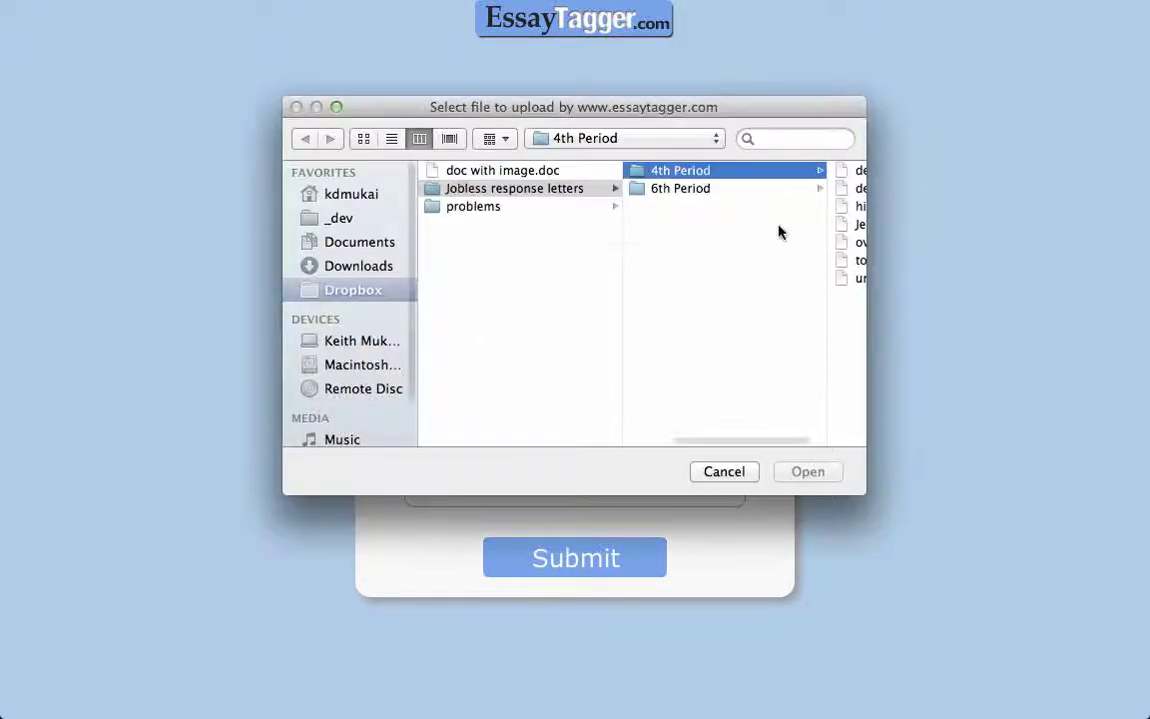
click(856, 187)
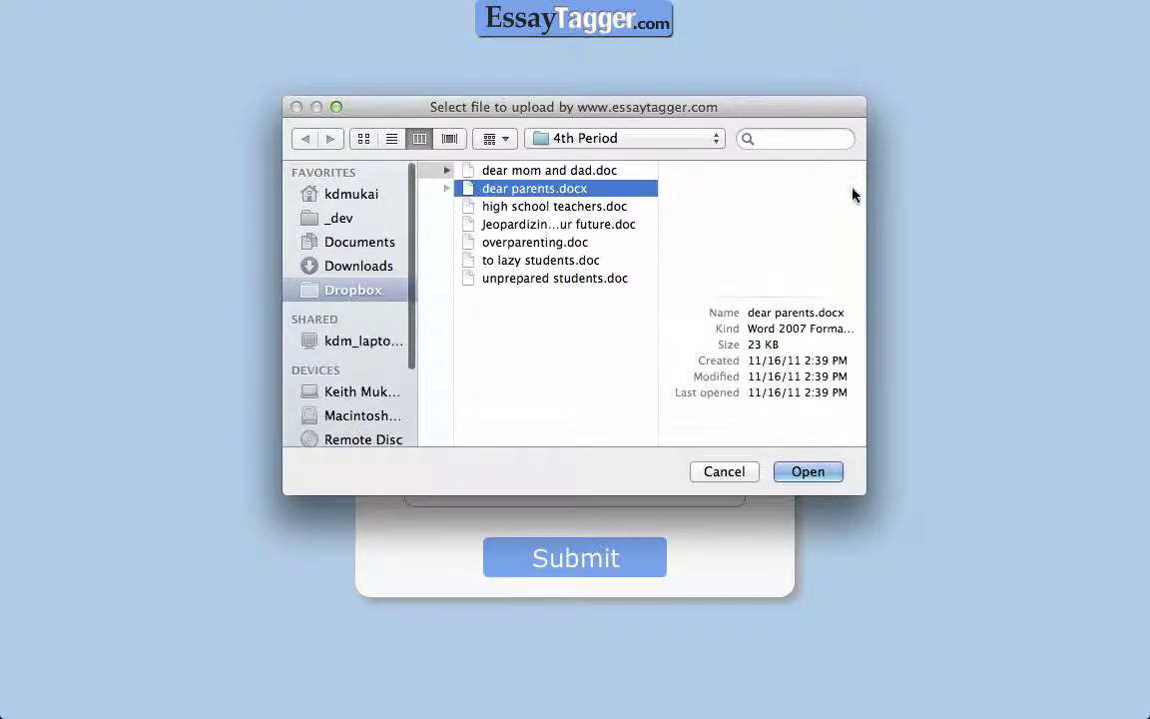
click(814, 472)
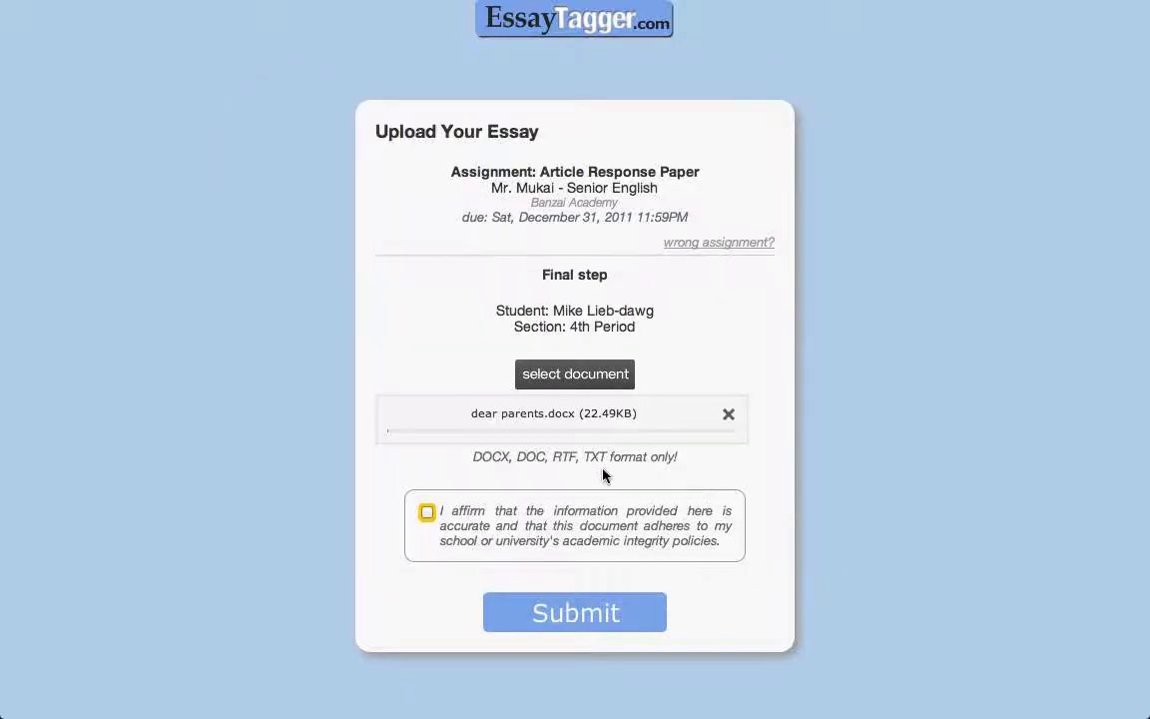
click(429, 515)
click(561, 606)
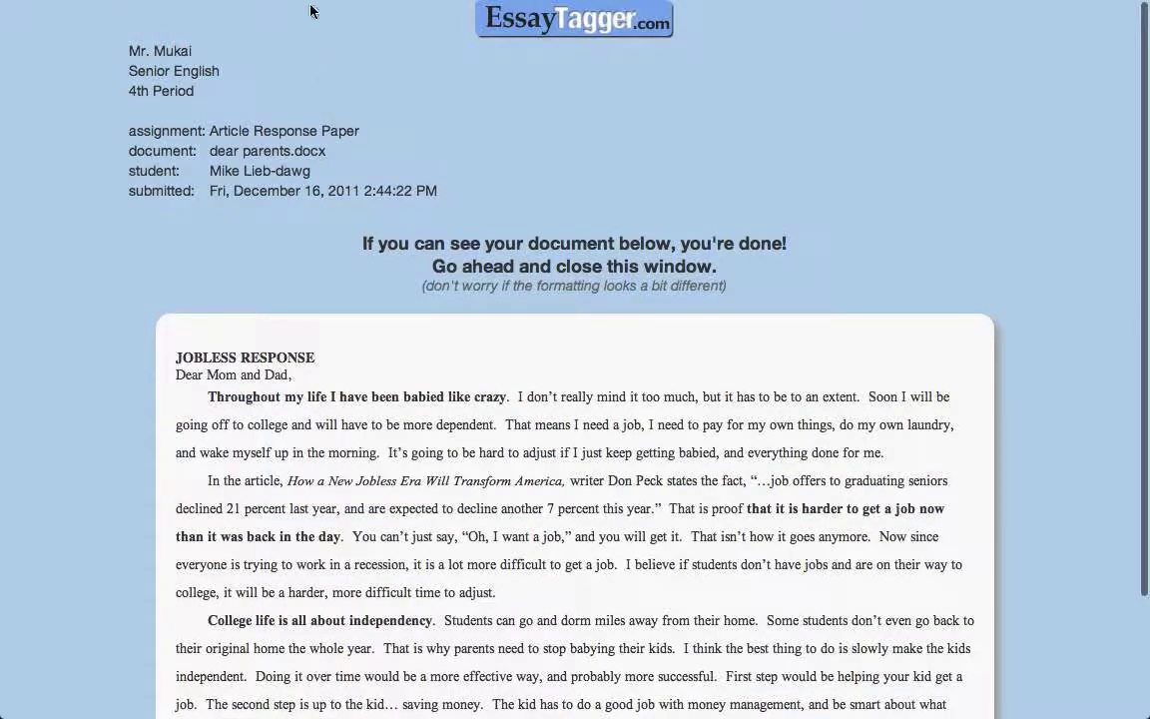
mouse_move(311, 6)
click(267, 75)
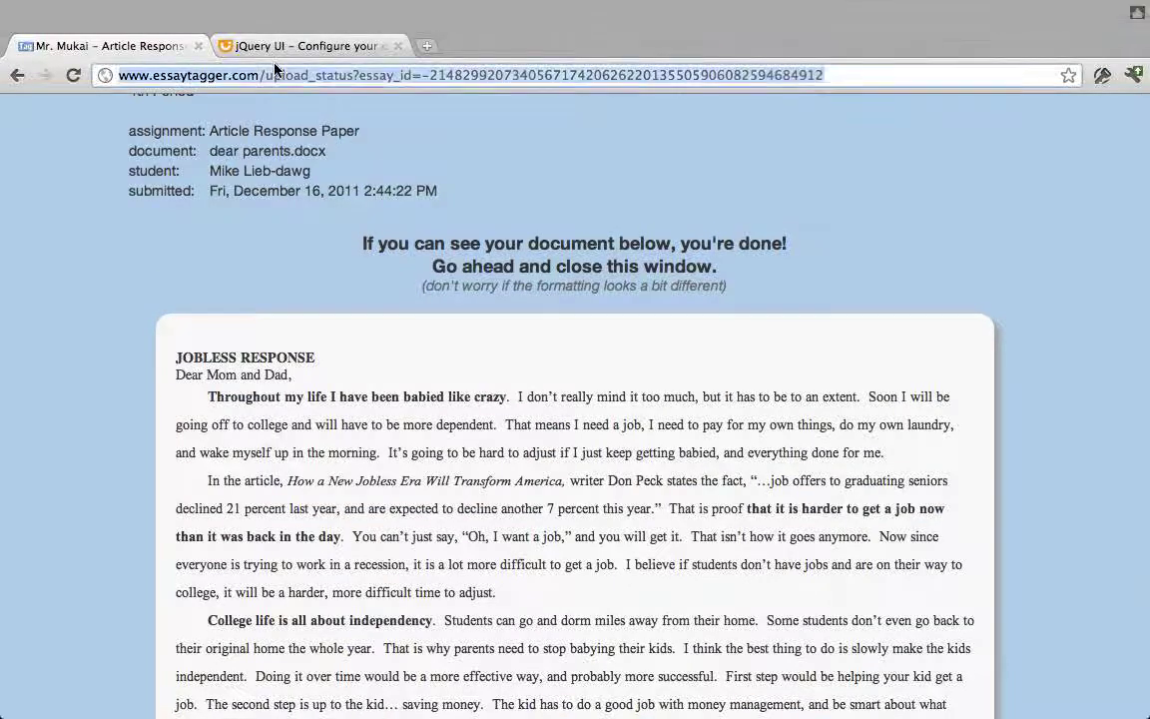
Navigate to the 4th Period roster and inspect the pending entry's name fields.
click(267, 76)
key(shift+End)
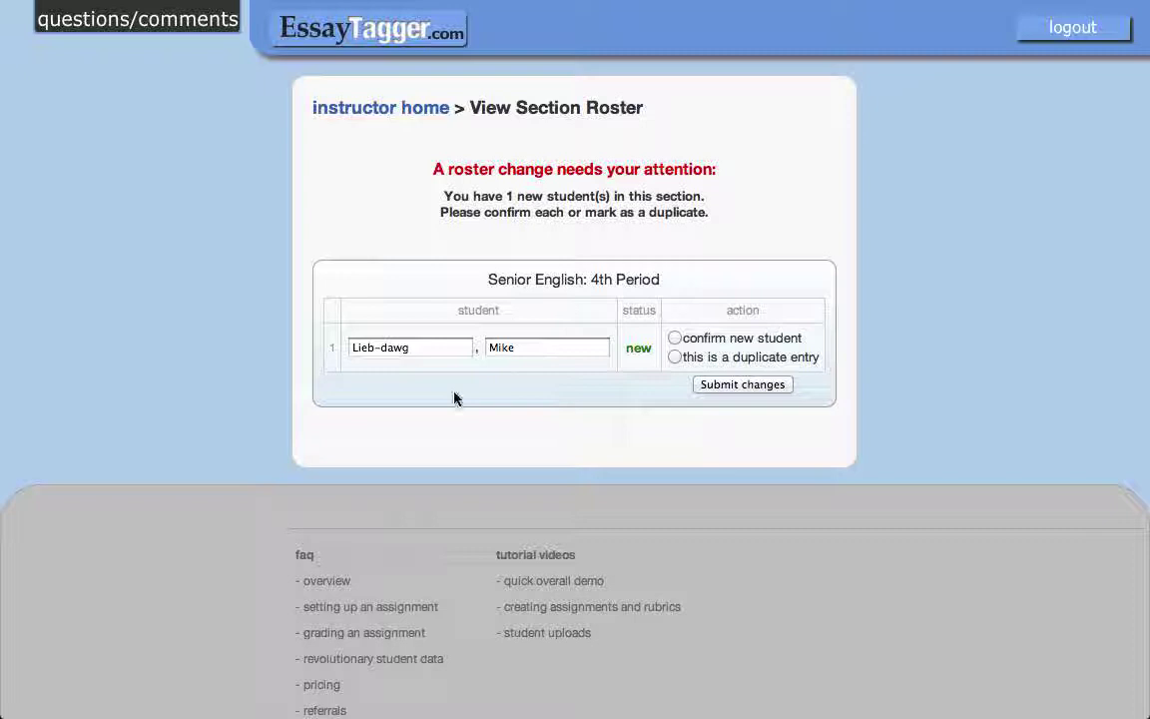
click(535, 346)
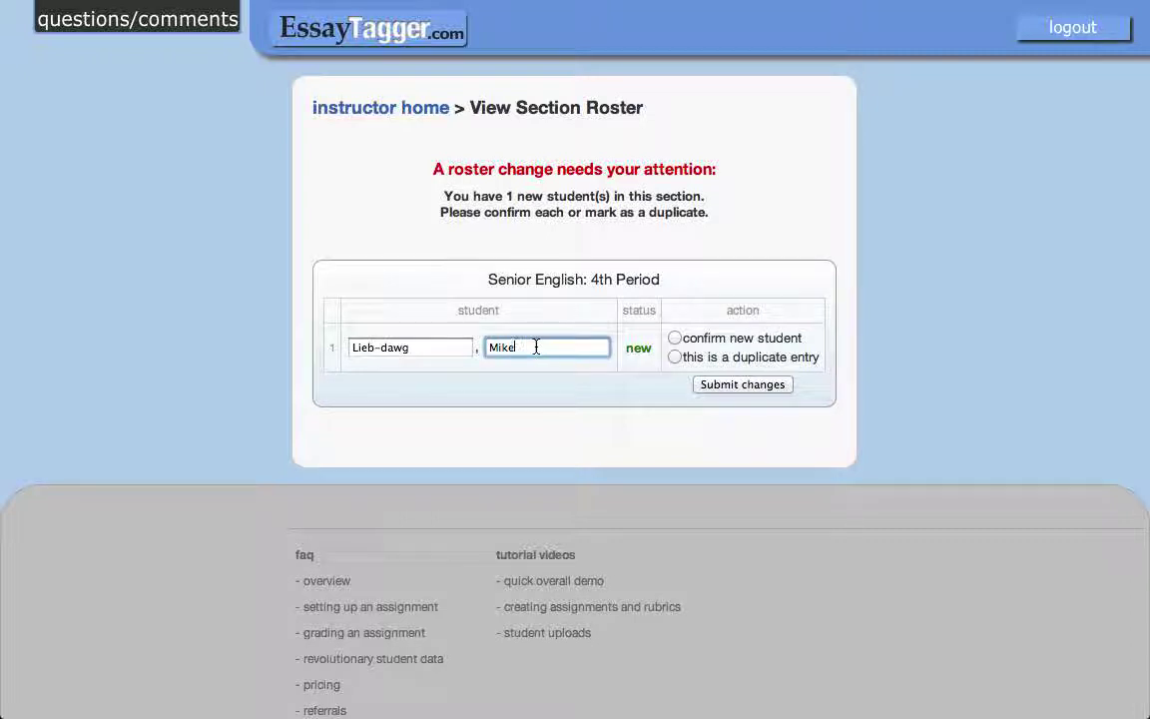
click(434, 348)
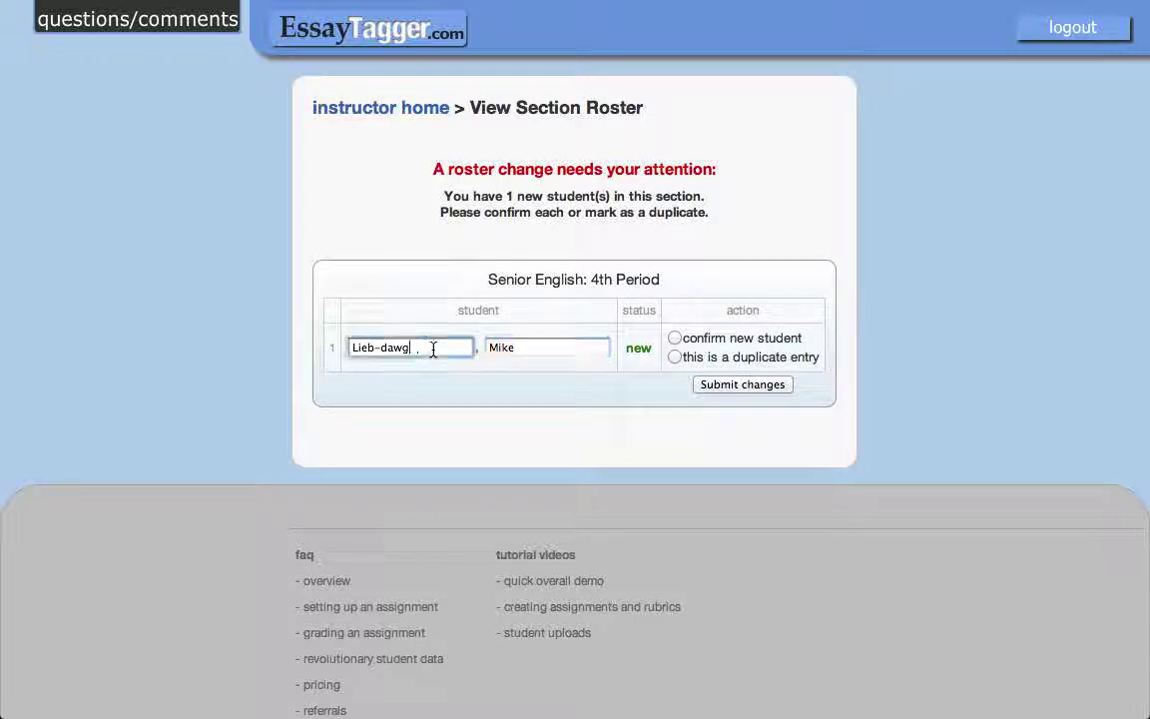
Correct the pending entry's first and last name, confirm as new student, and submit changes.
click(541, 348)
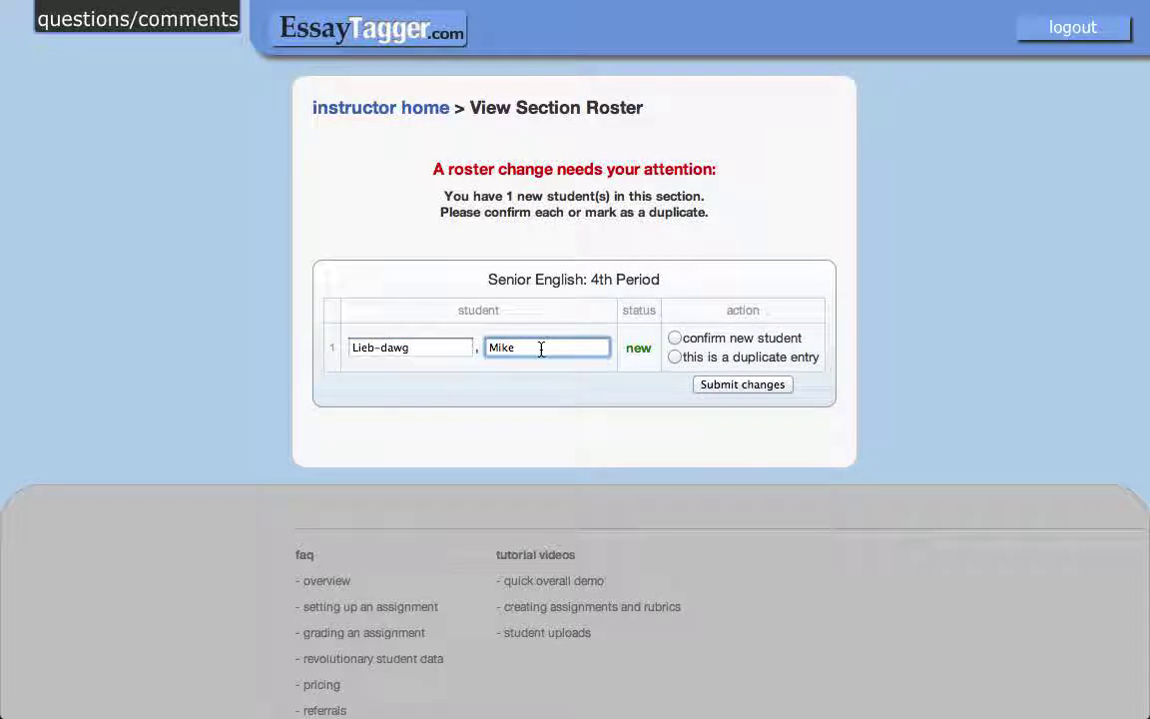
key(BackSpace)
key(BackSpace)
key(shift+Tab)
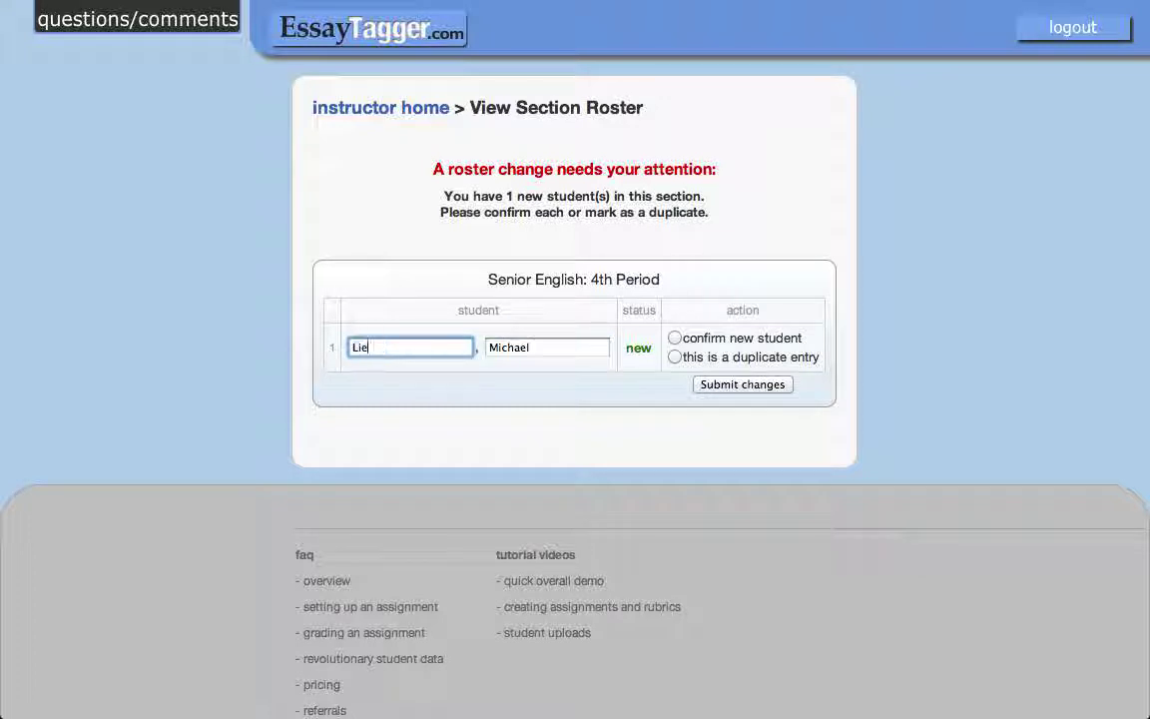
click(580, 348)
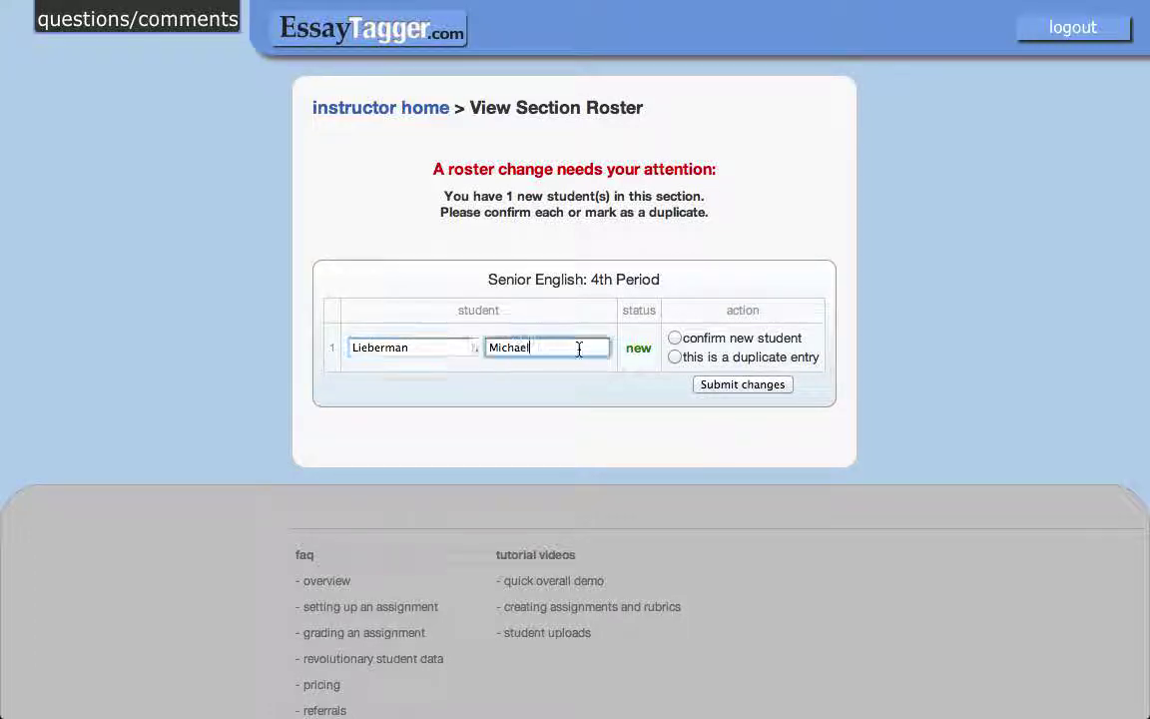
click(676, 339)
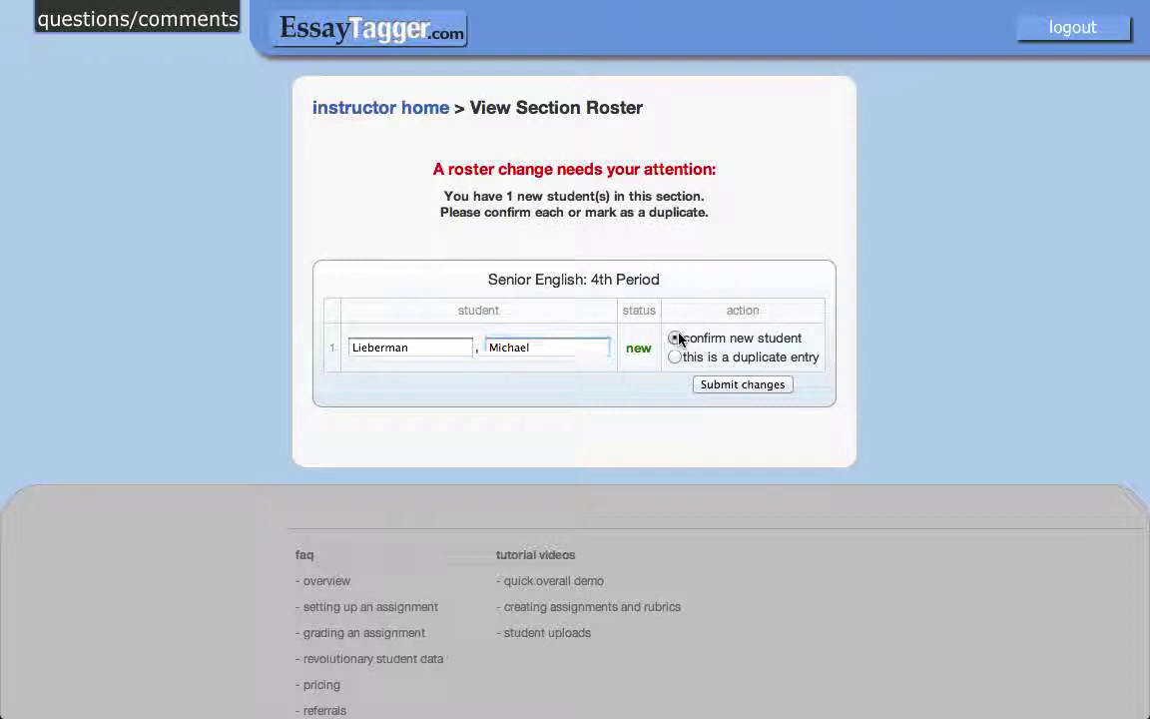
click(751, 387)
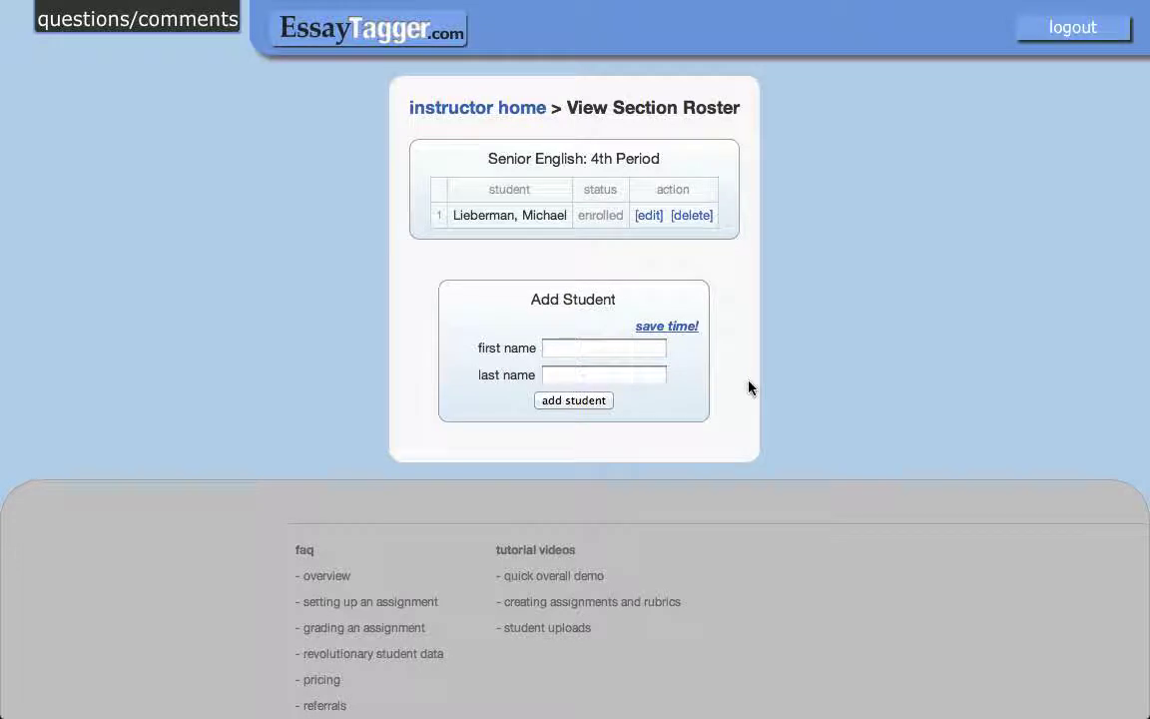
Manually add a second student by first and last name, then return to instructor home.
click(606, 347)
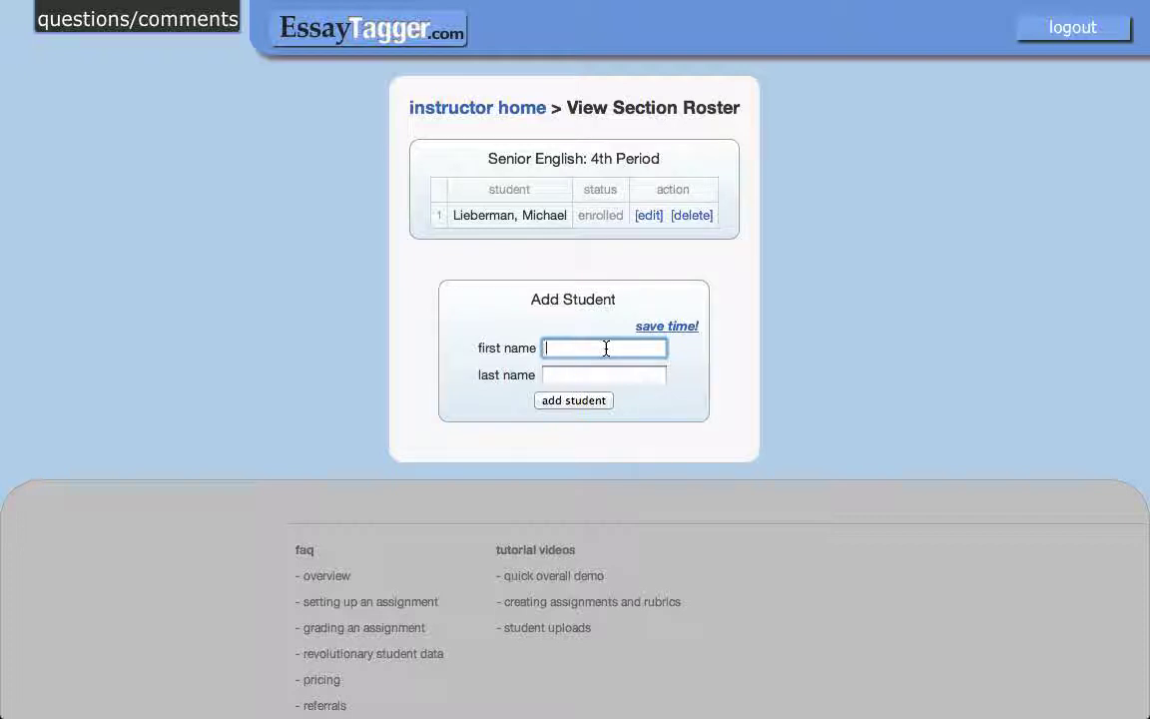
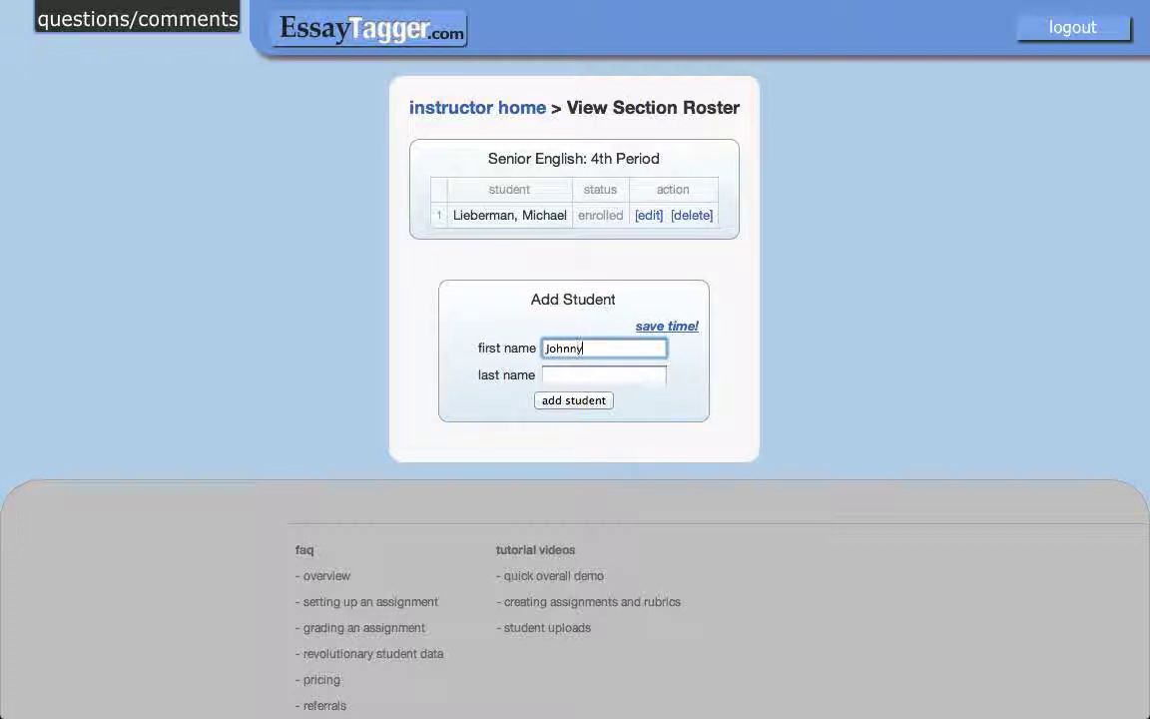
key(Tab)
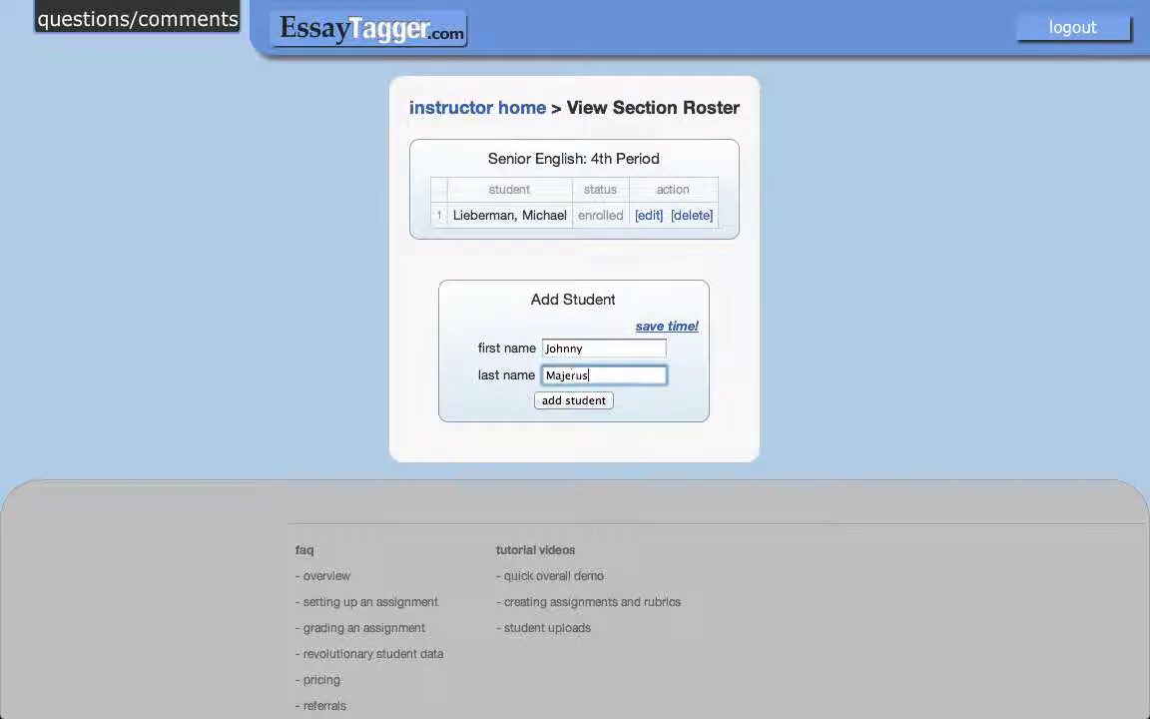
click(559, 403)
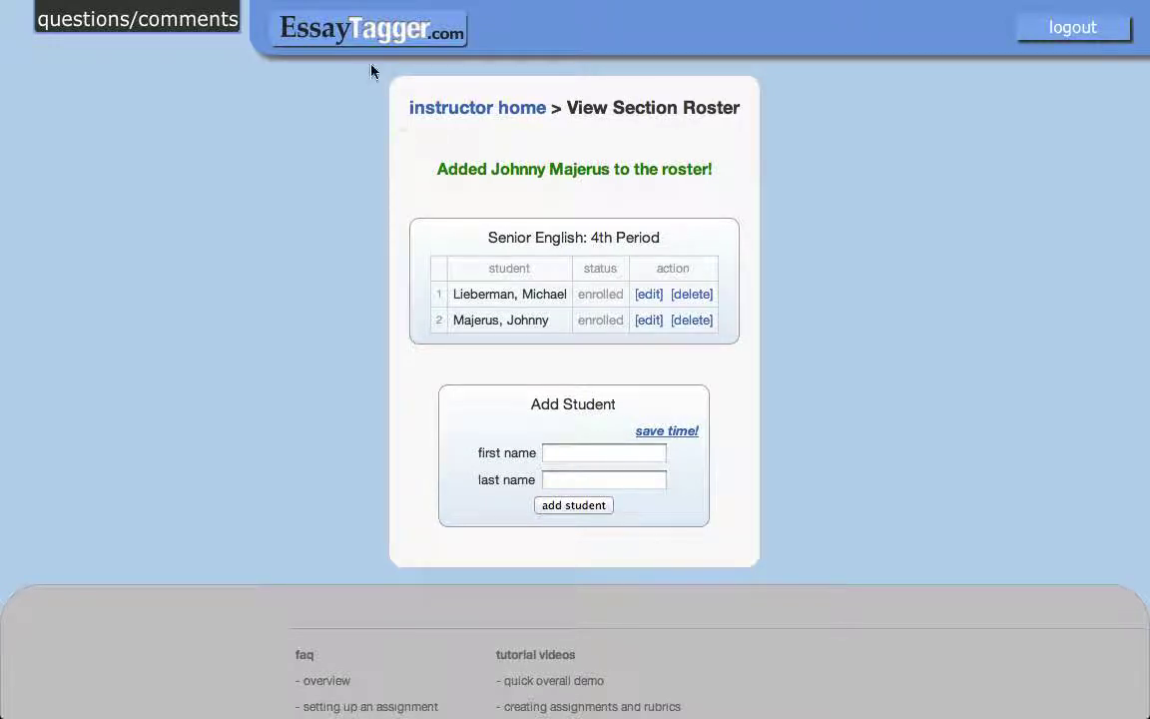
click(323, 40)
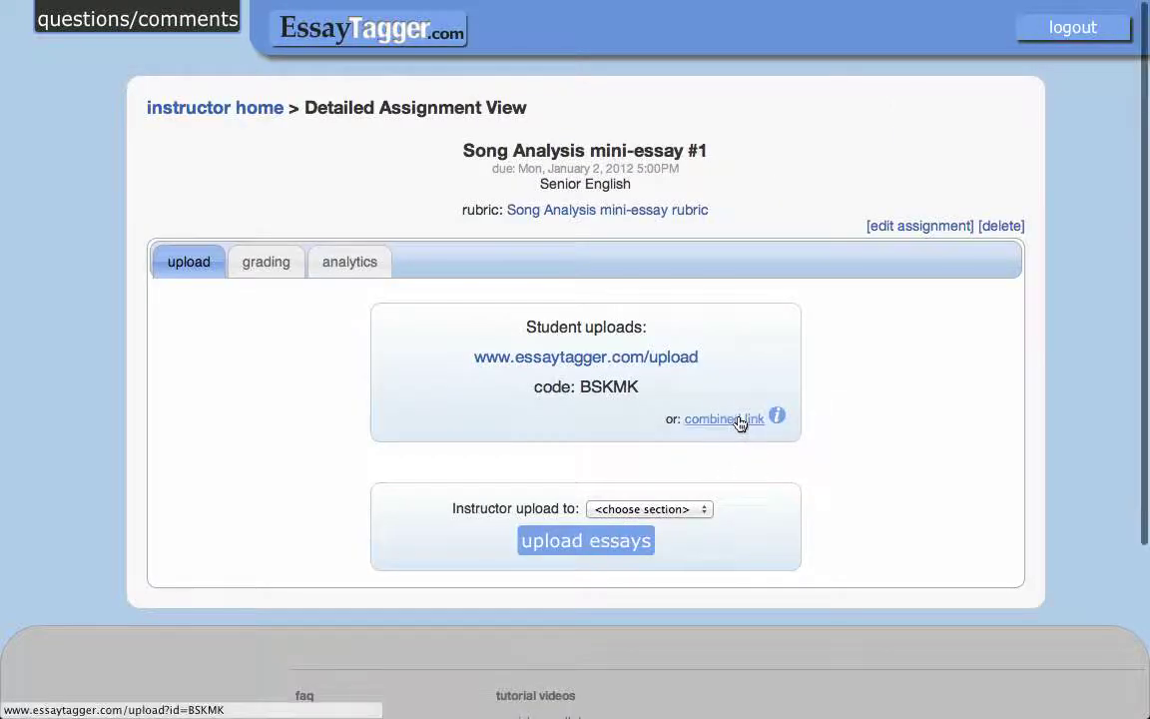
Submit the Song Analysis upload form with the student's full name and 4th Period.
click(740, 421)
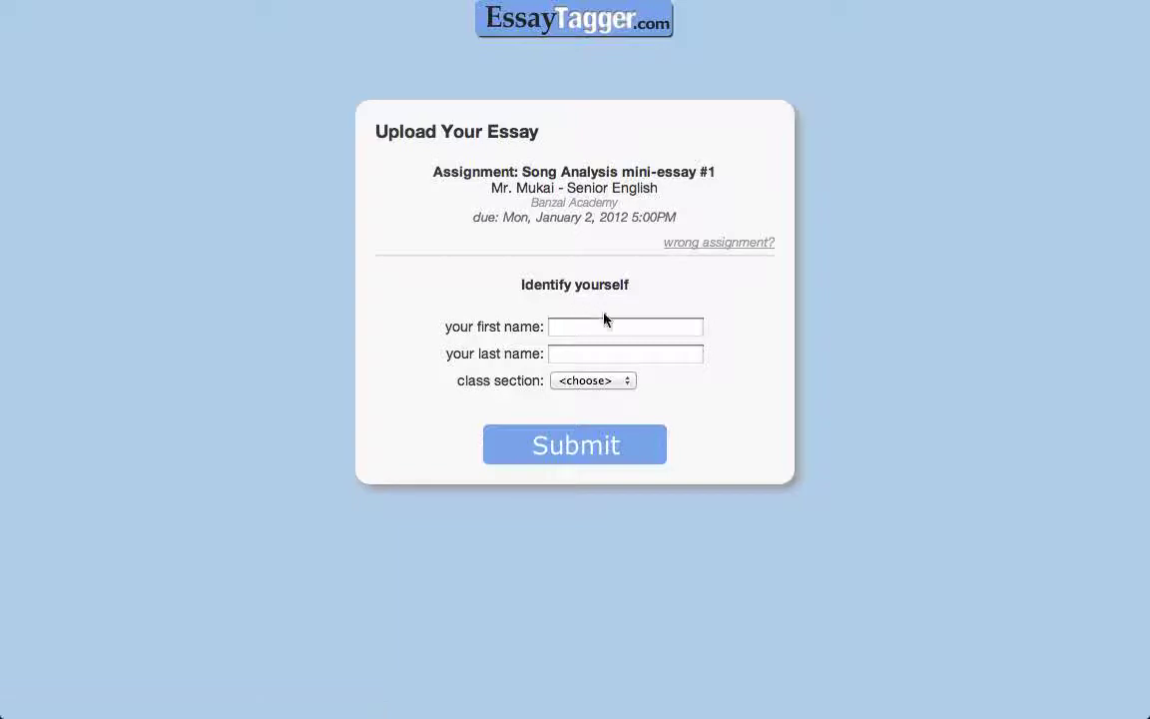
click(606, 320)
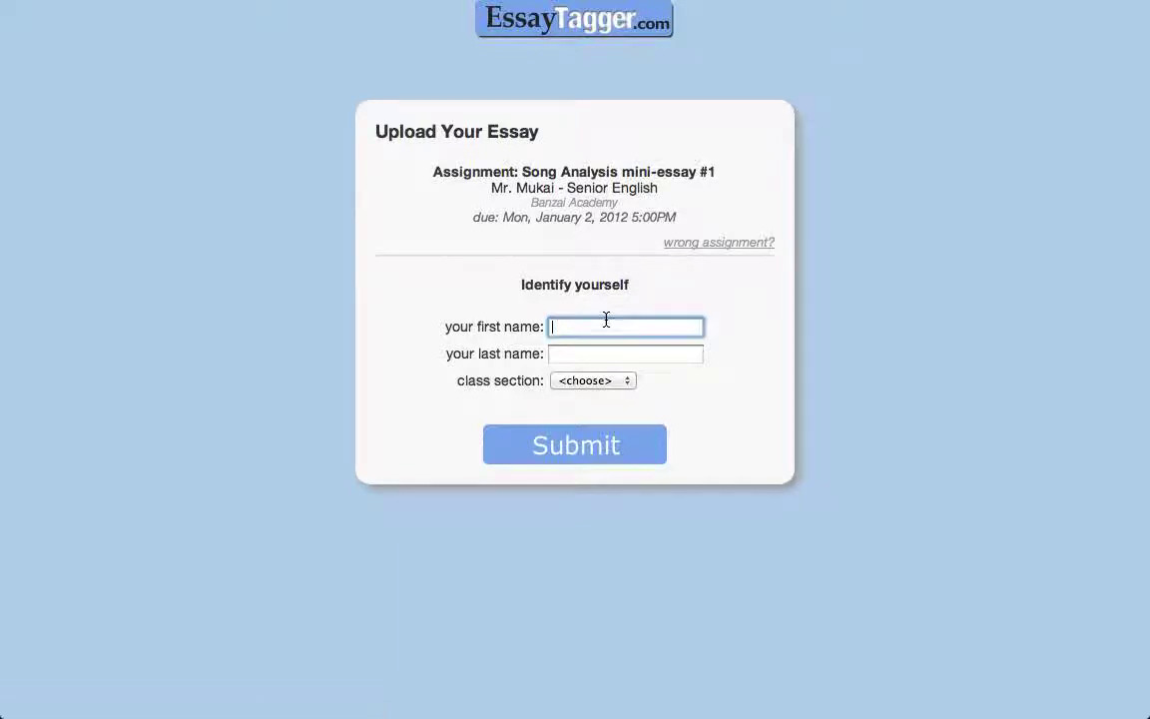
key(Tab)
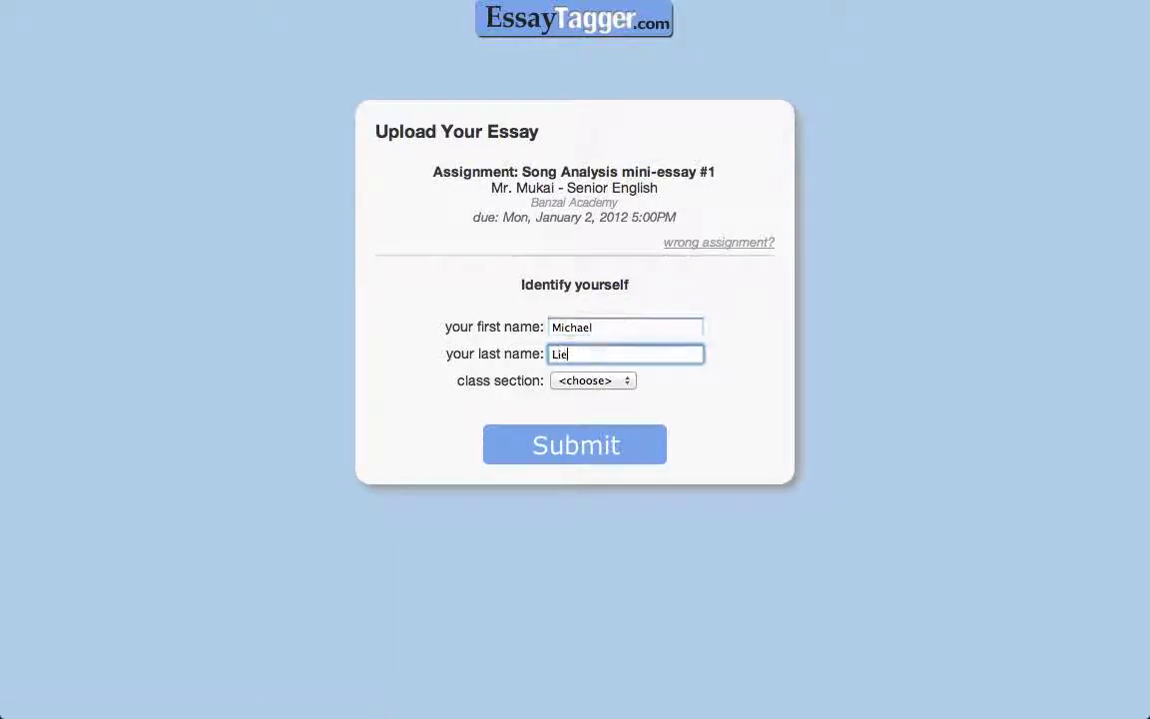
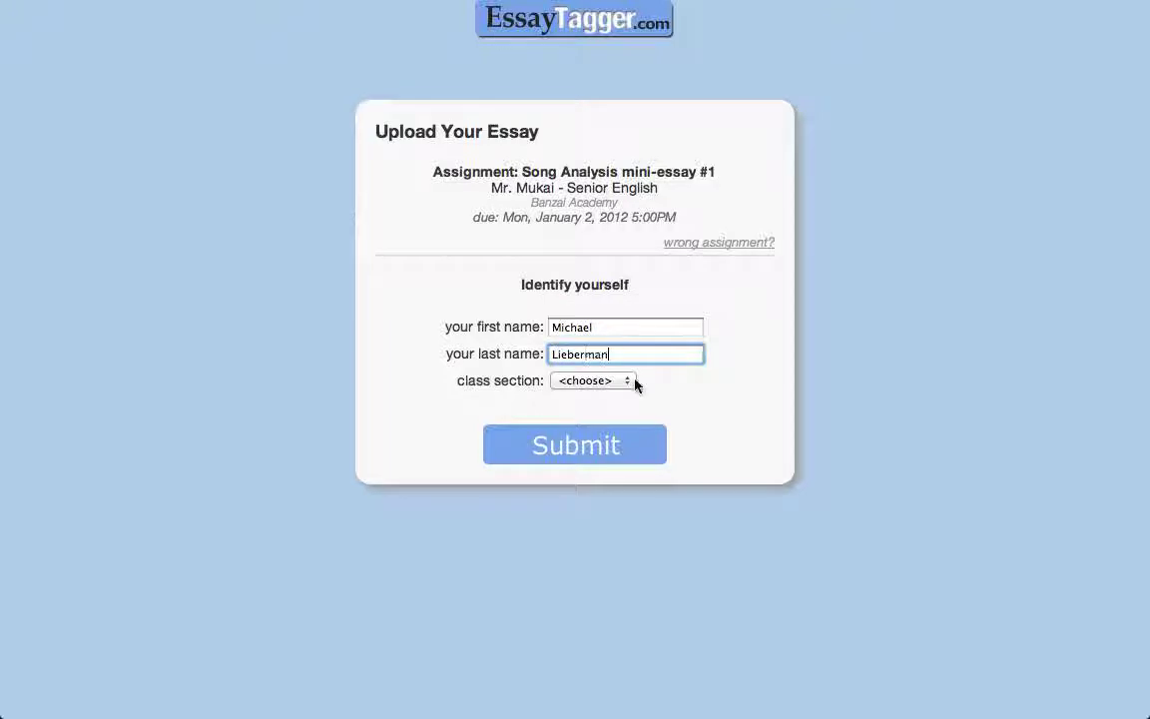
click(631, 382)
click(616, 392)
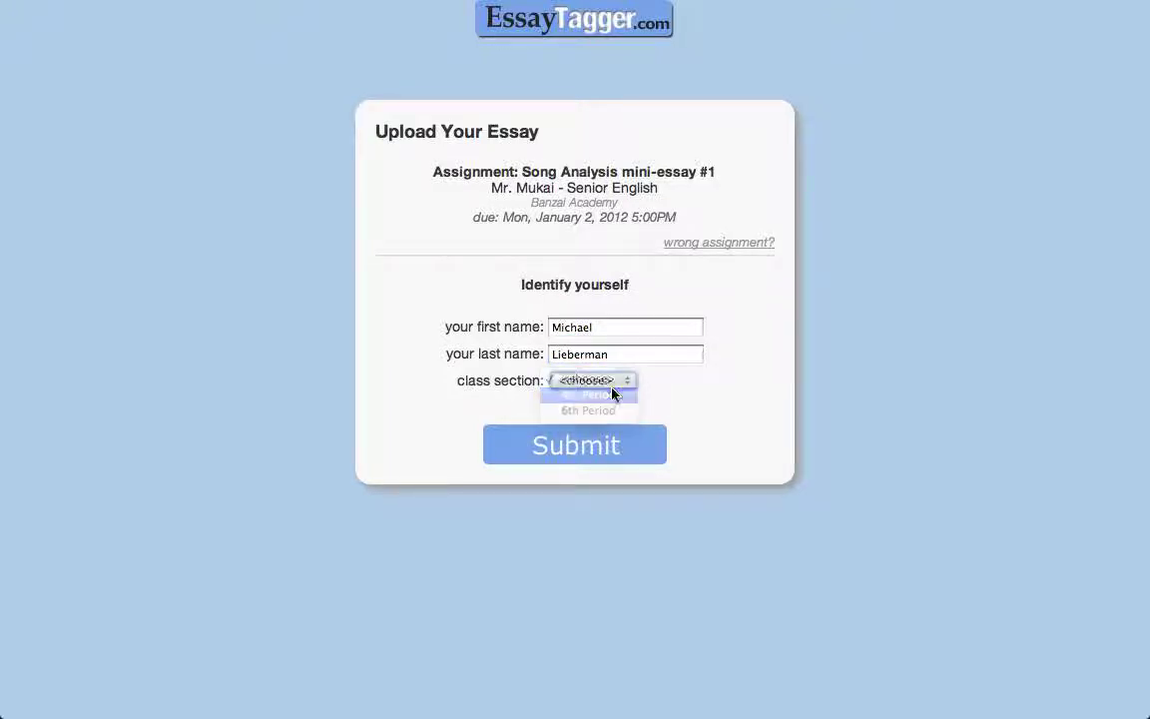
click(591, 445)
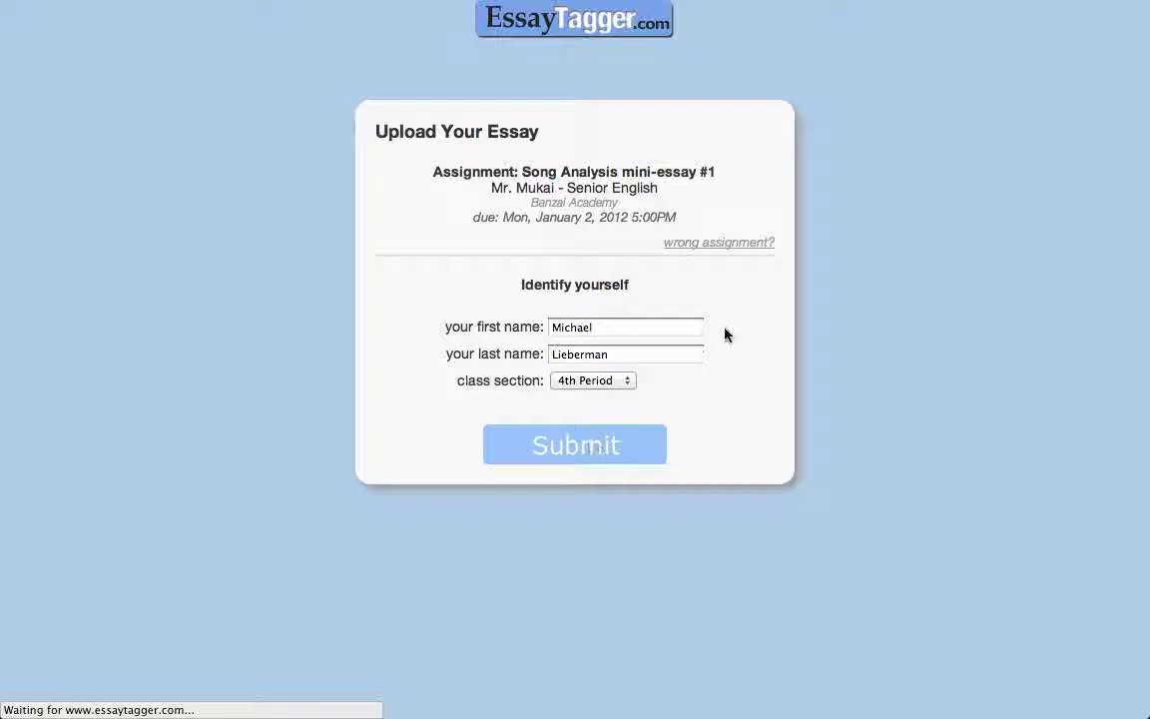
Go back and resubmit the form with the shortened first name.
drag(664, 309, 466, 323)
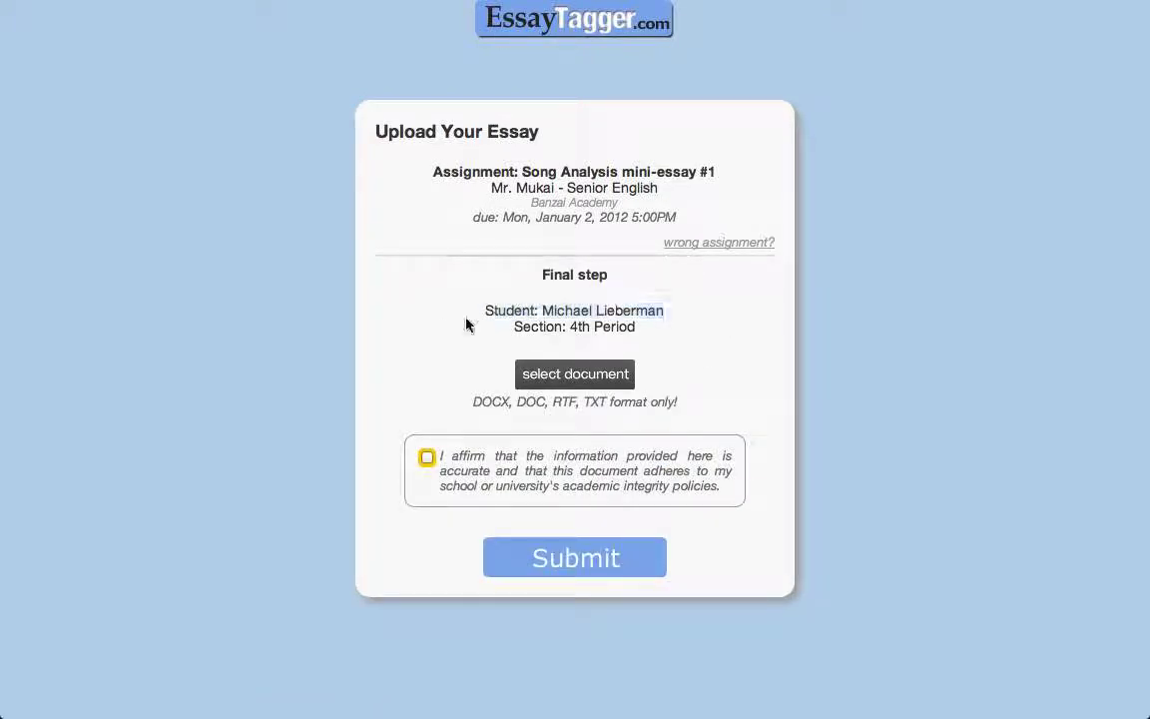
click(466, 323)
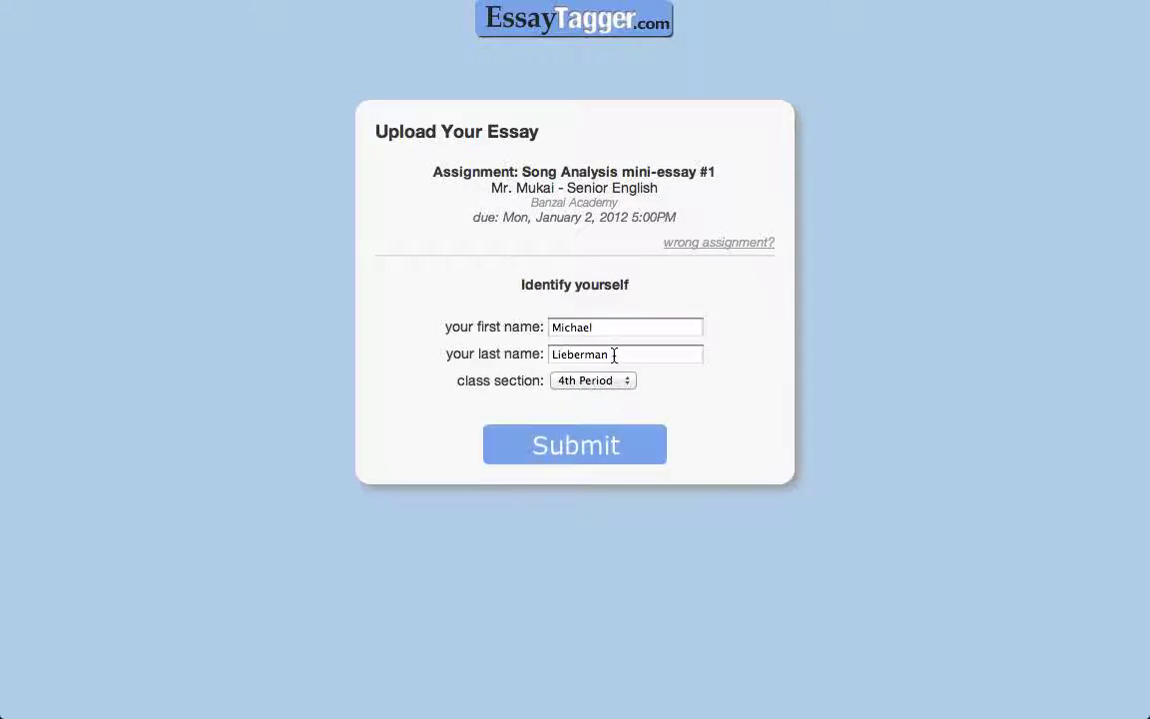
click(611, 322)
text(Mike)
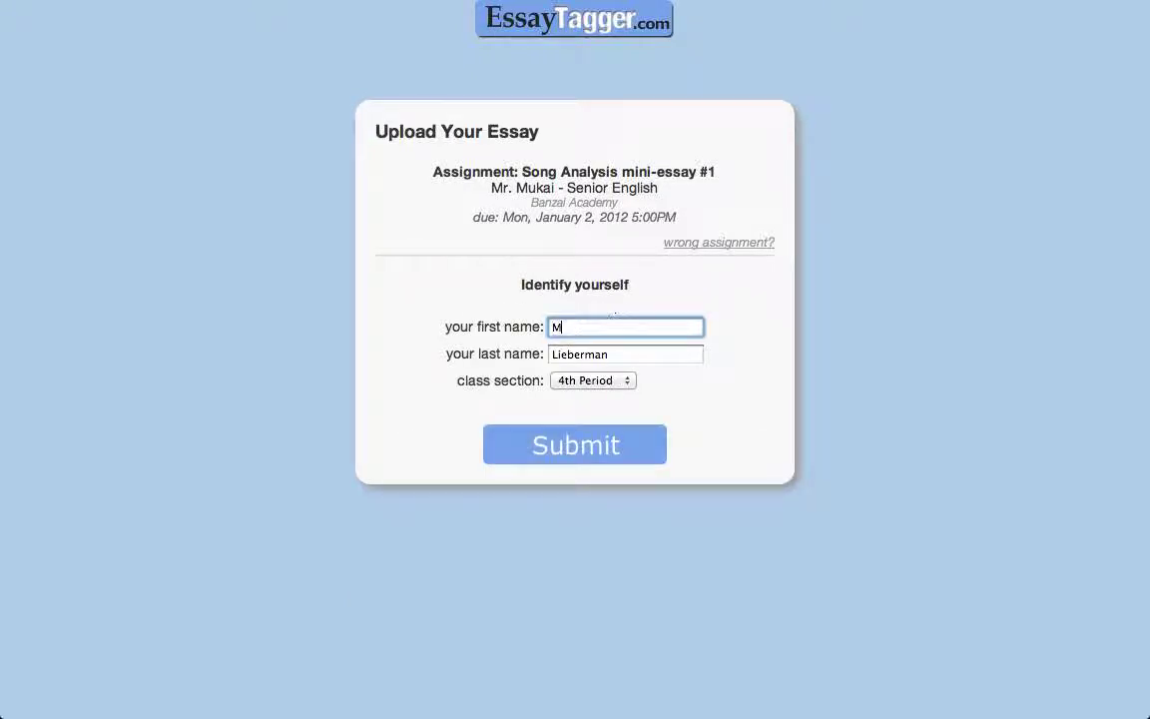
click(616, 456)
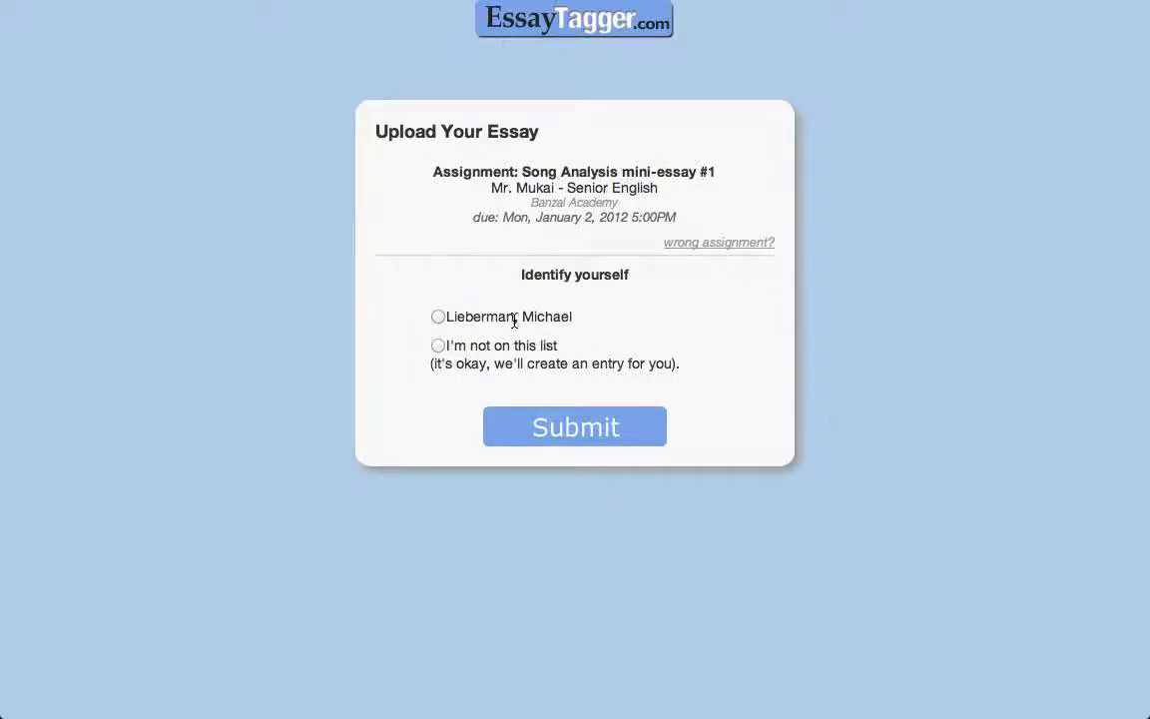
Choose 'I'm not on this list' instead of the existing roster entry to reach the final step.
drag(514, 317, 446, 318)
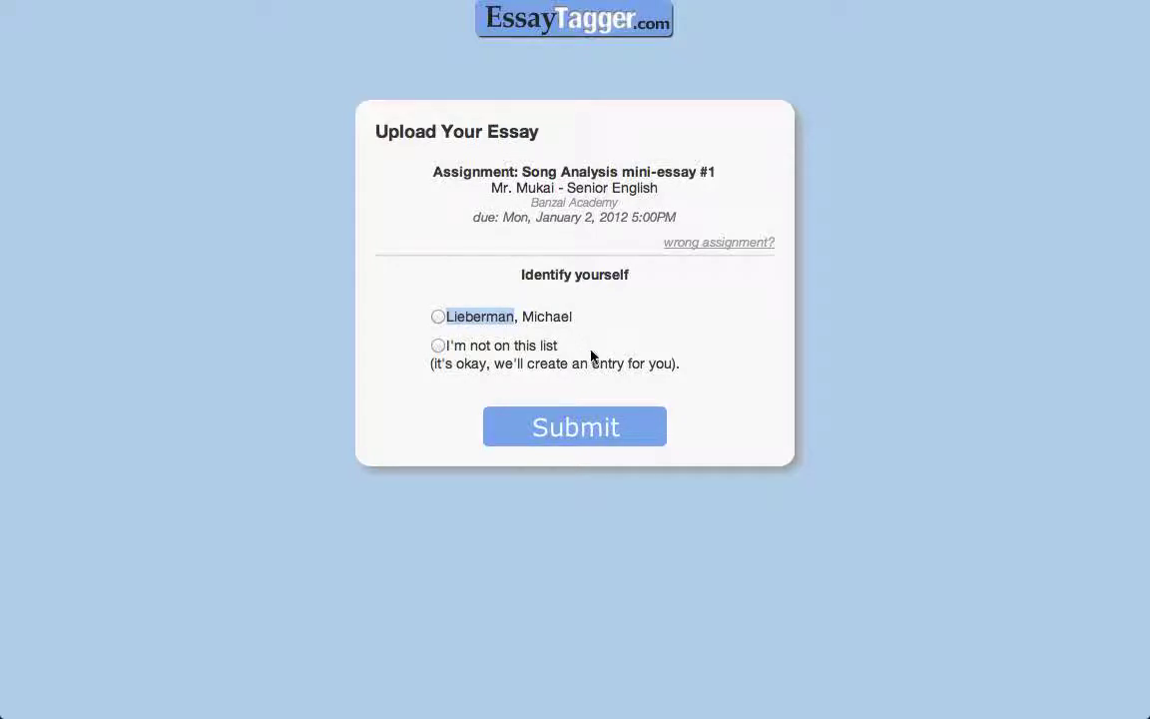
click(470, 322)
click(437, 319)
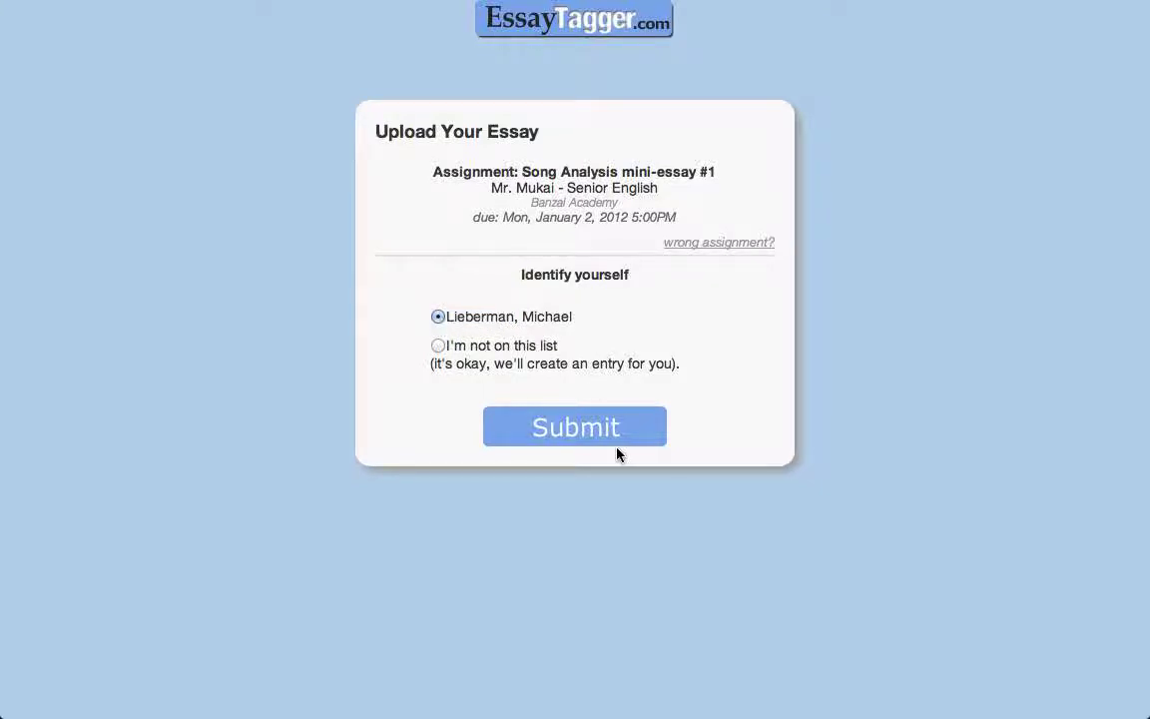
click(439, 347)
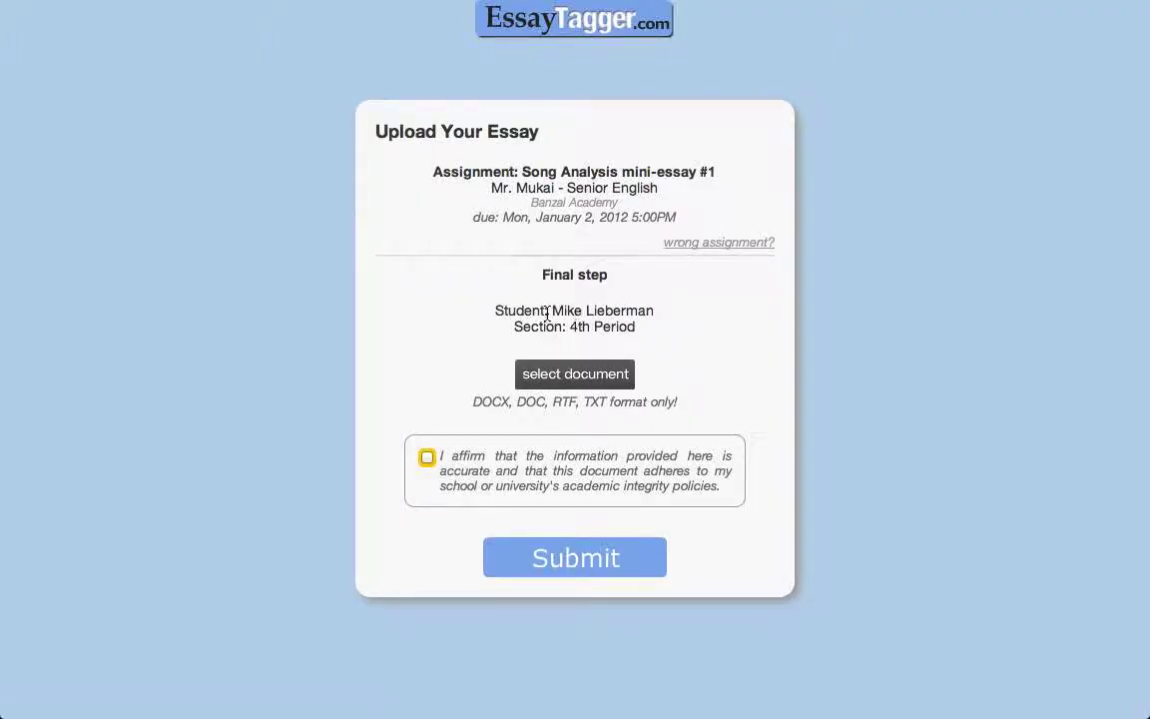
drag(552, 310, 582, 310)
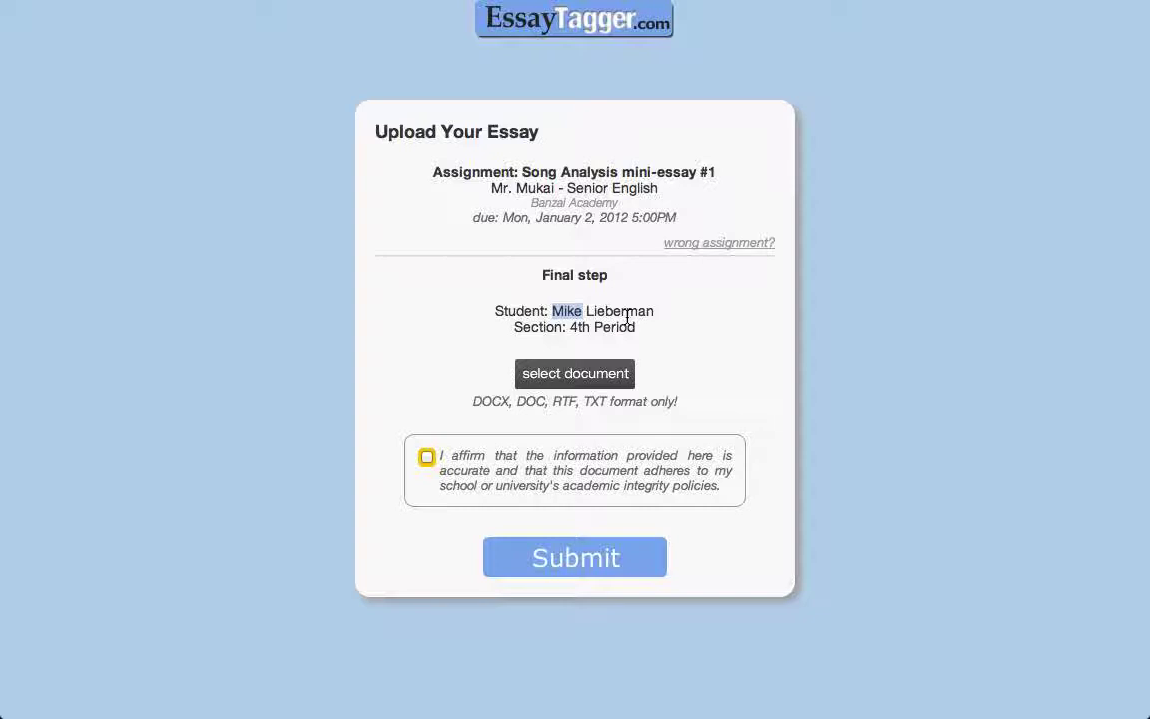
Upload dear parents.docx from the 4th Period folder with the integrity statement affirmed.
click(589, 384)
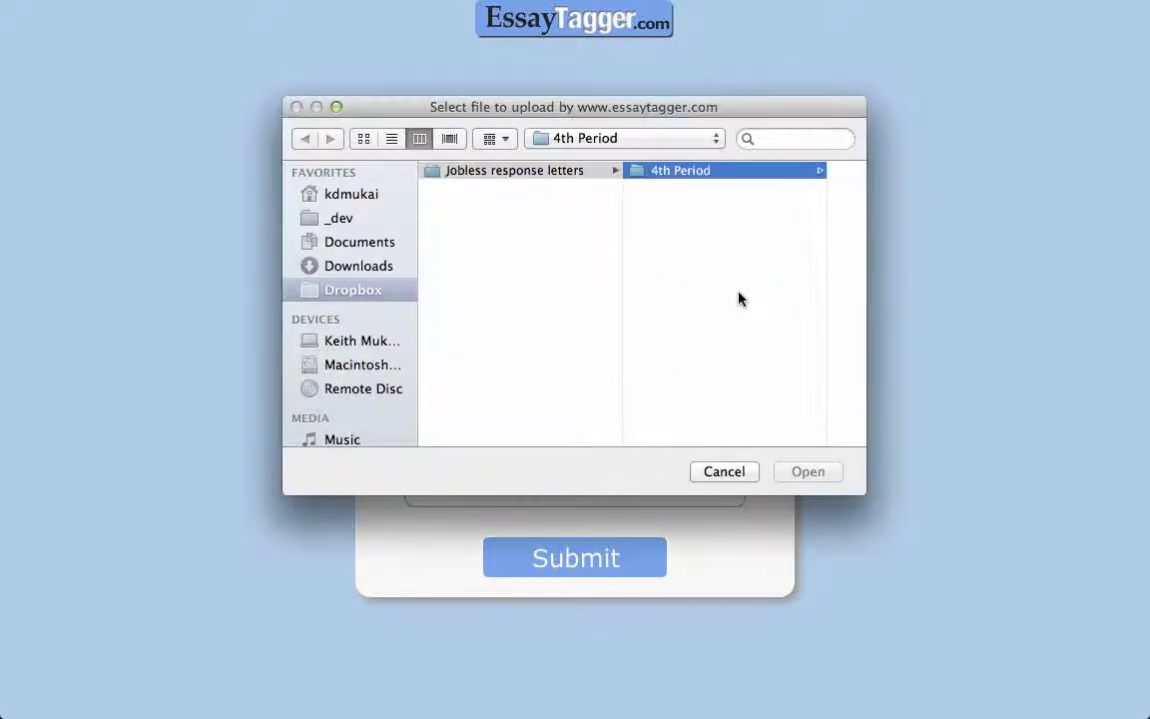
click(836, 189)
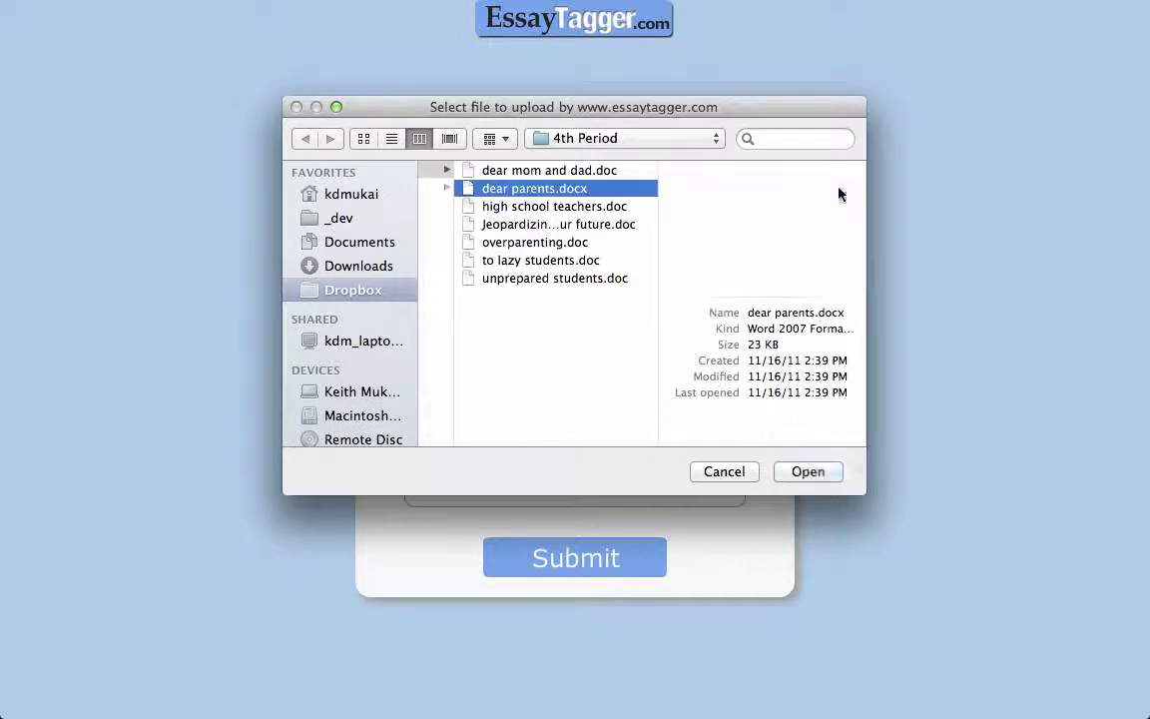
click(808, 470)
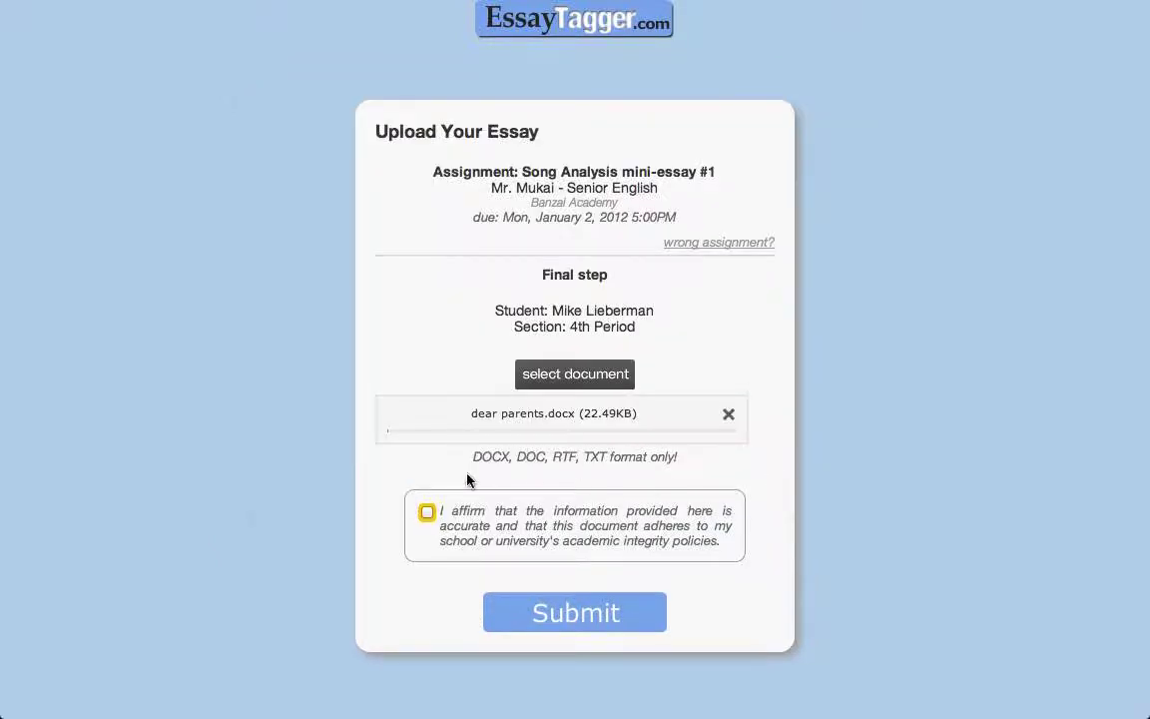
click(429, 516)
click(577, 617)
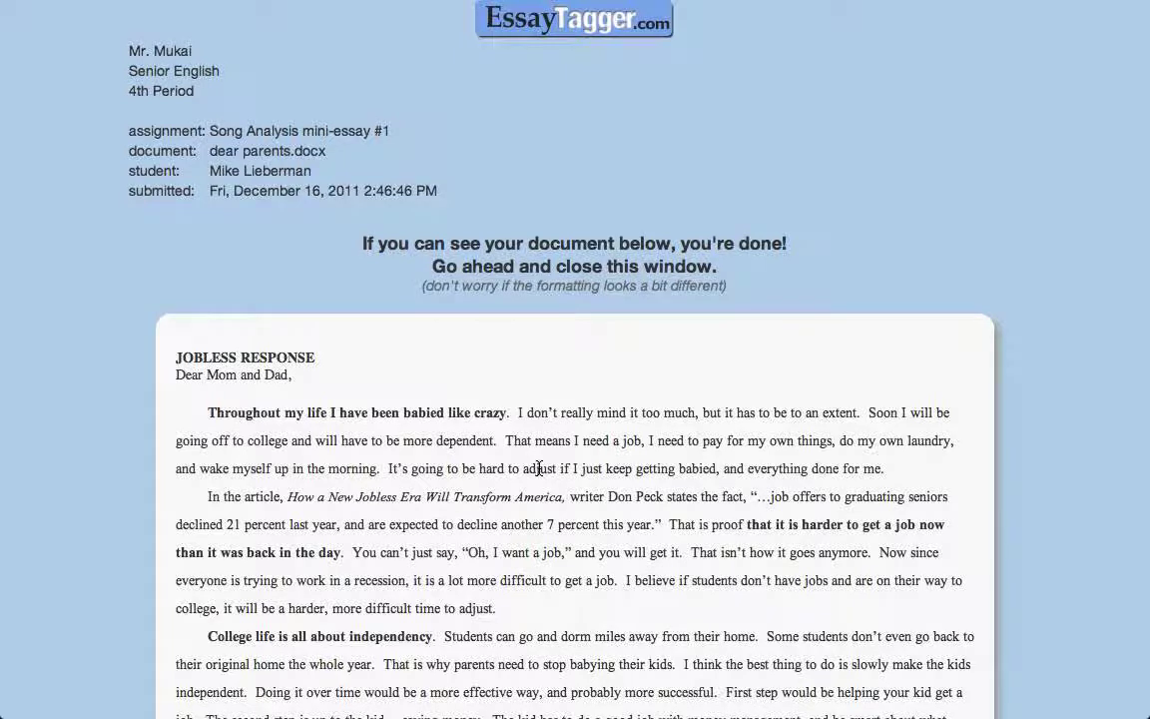
Trim the address down to essaytagger.com and load the home page.
mouse_move(291, 2)
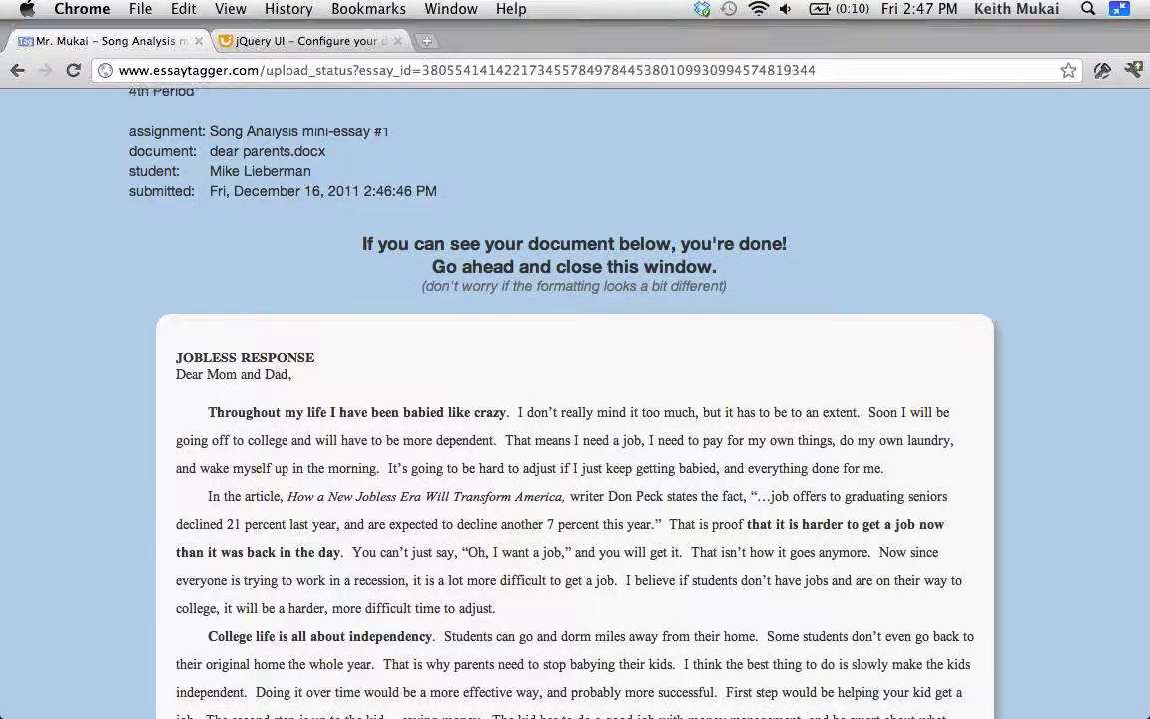
click(268, 68)
click(267, 75)
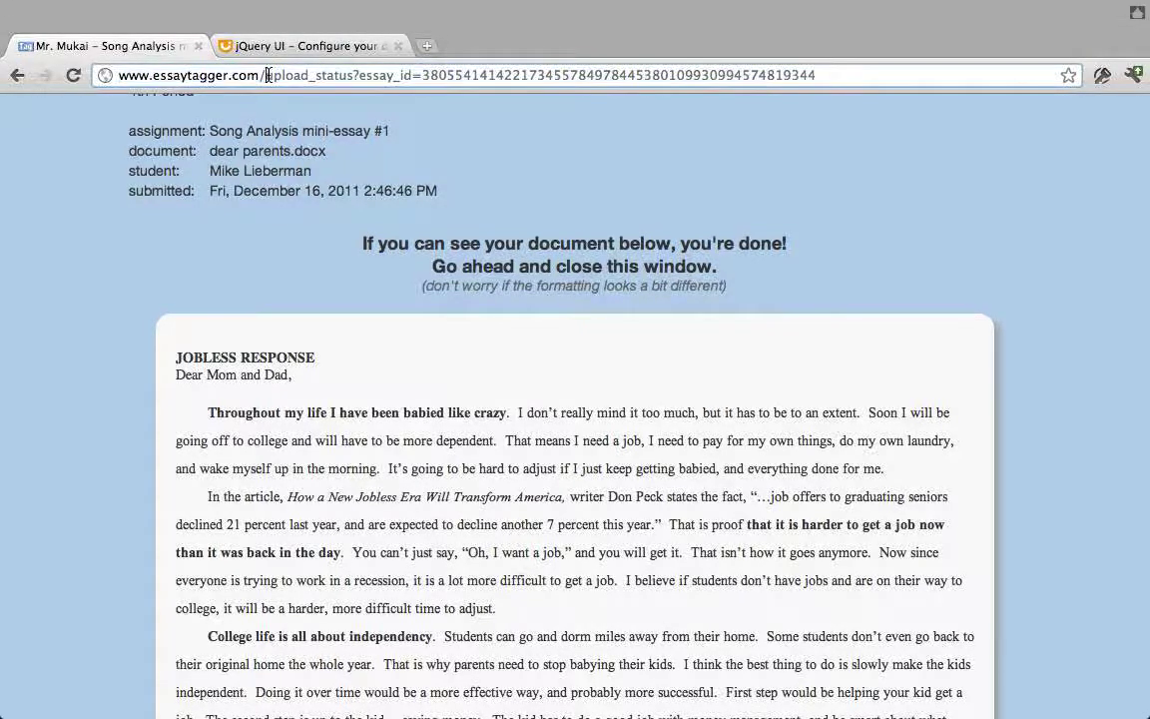
key(shift+End)
key(BackSpace)
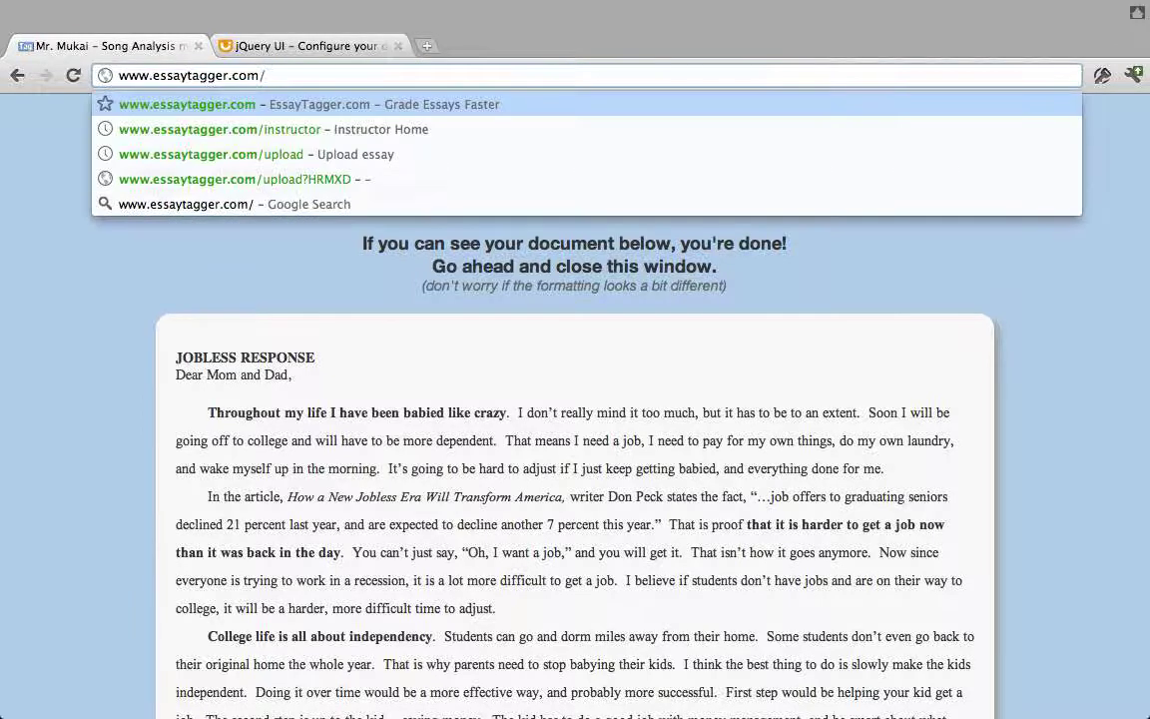
key(Return)
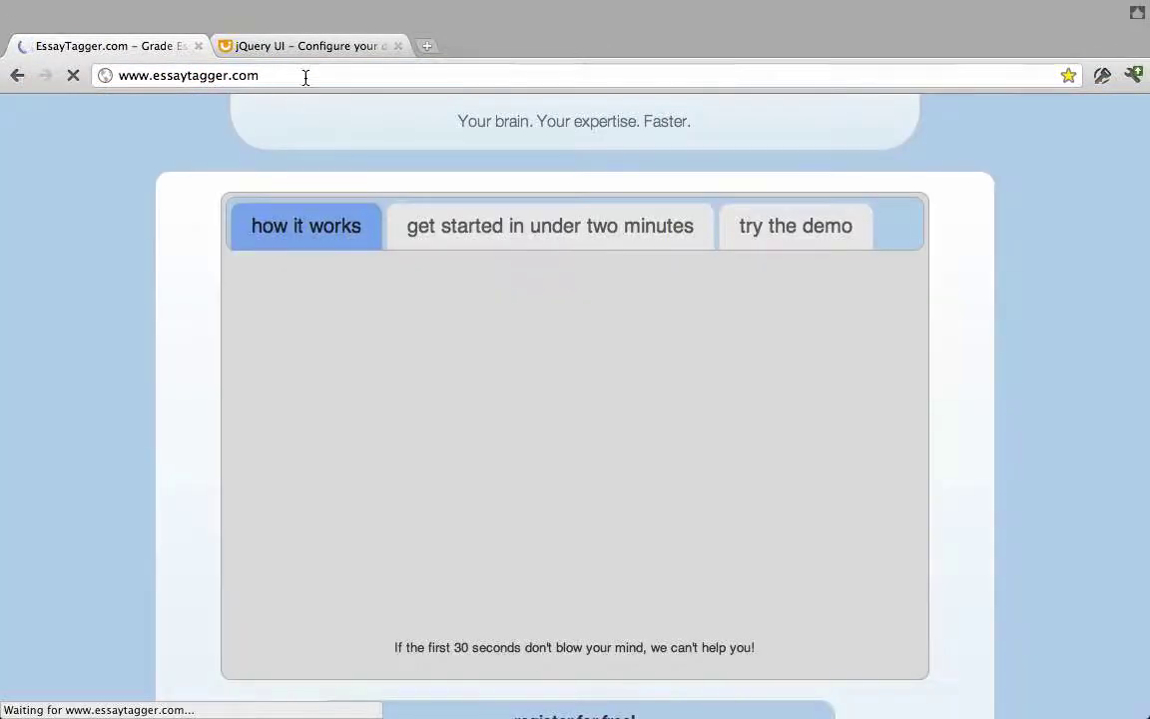
Go to essaytagger.com/instructor to reach the instructor home.
click(306, 75)
click(306, 76)
text(/)
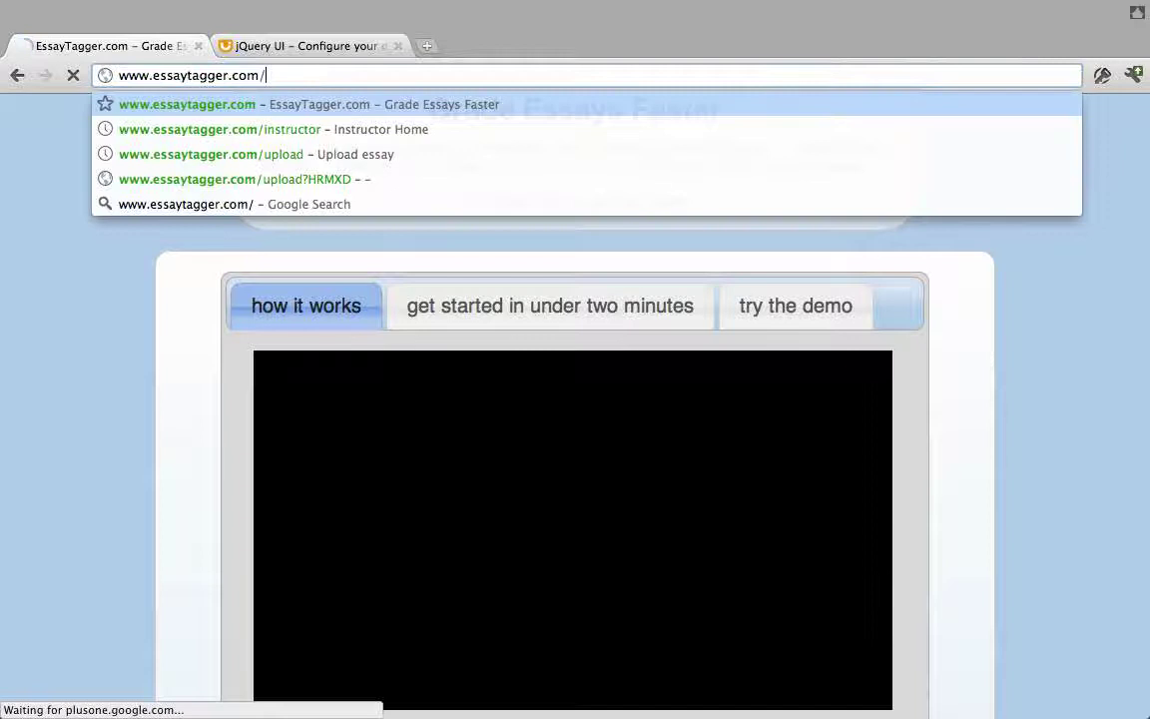
text(instru)
key(Return)
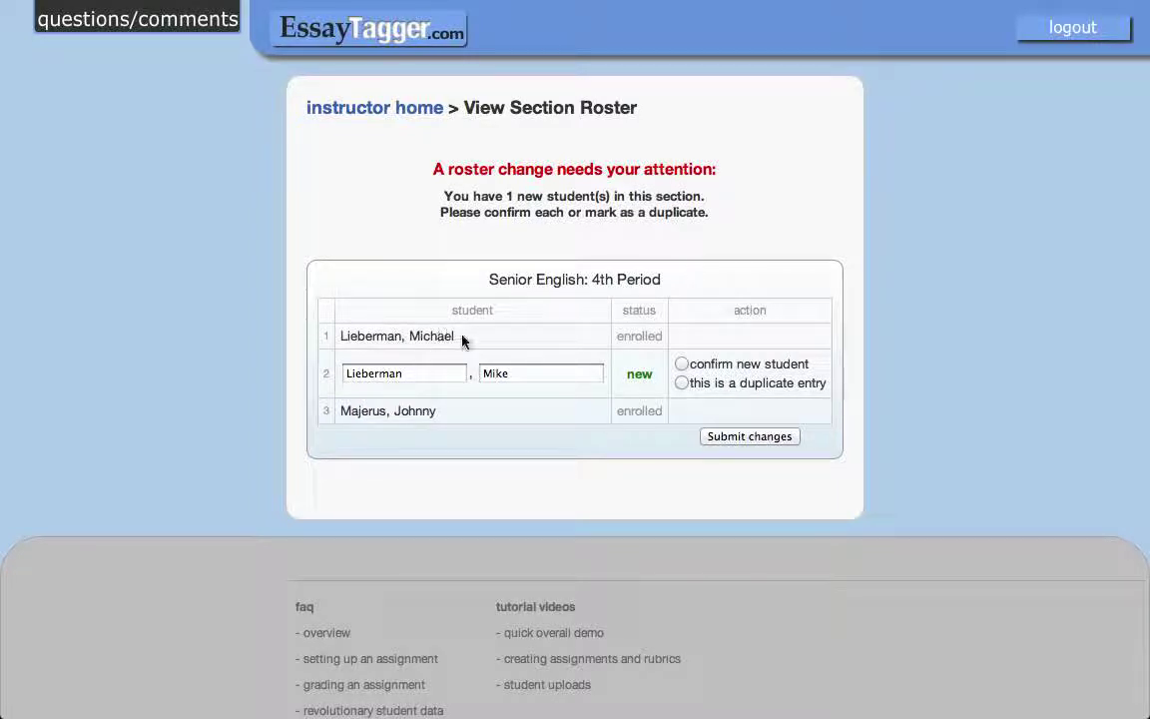
Mark the new upload entry as a duplicate of the already enrolled student and submit.
drag(457, 338, 341, 337)
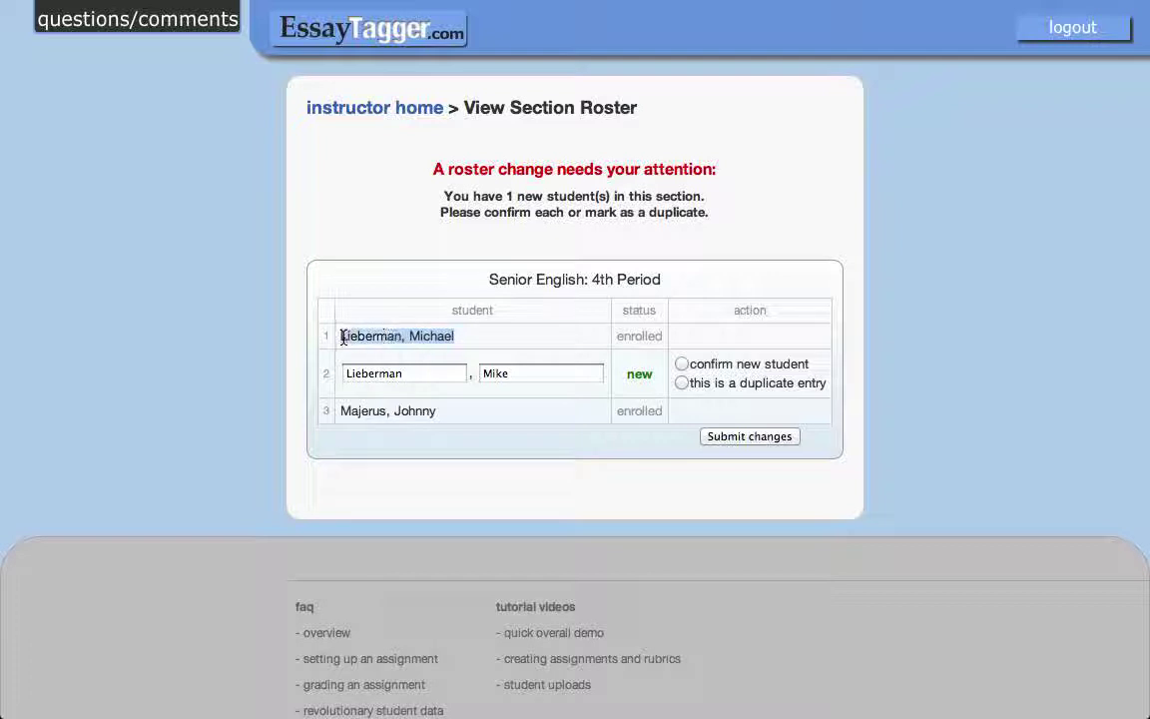
click(500, 337)
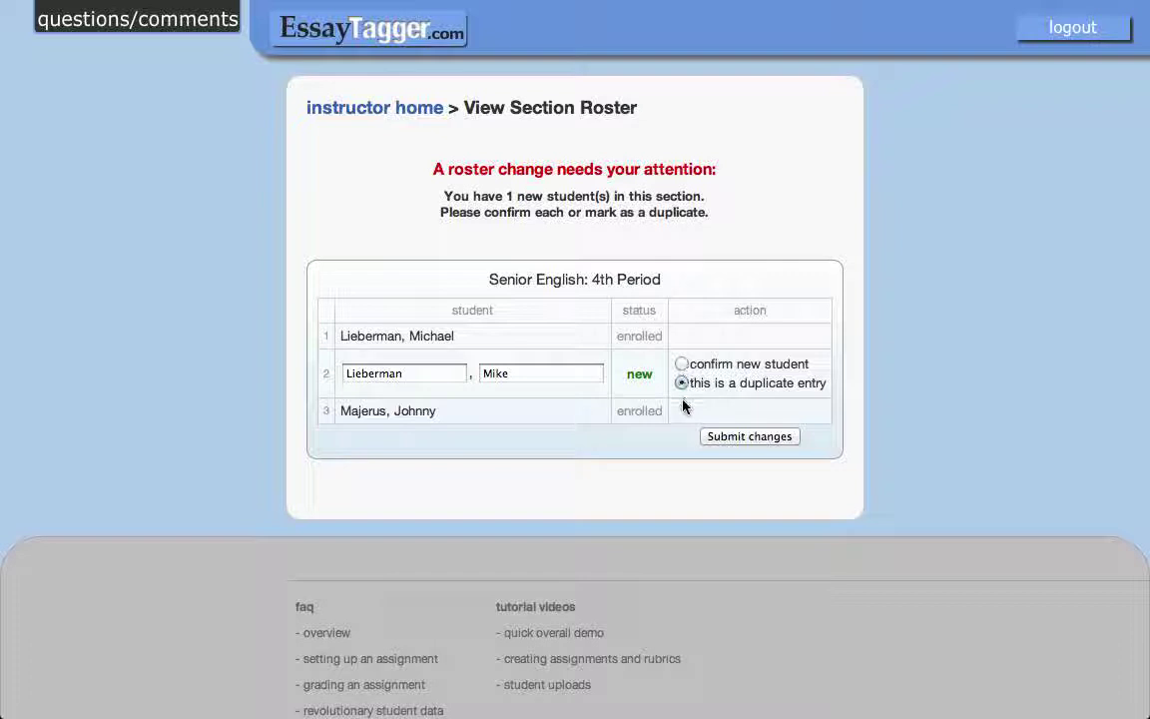
click(737, 440)
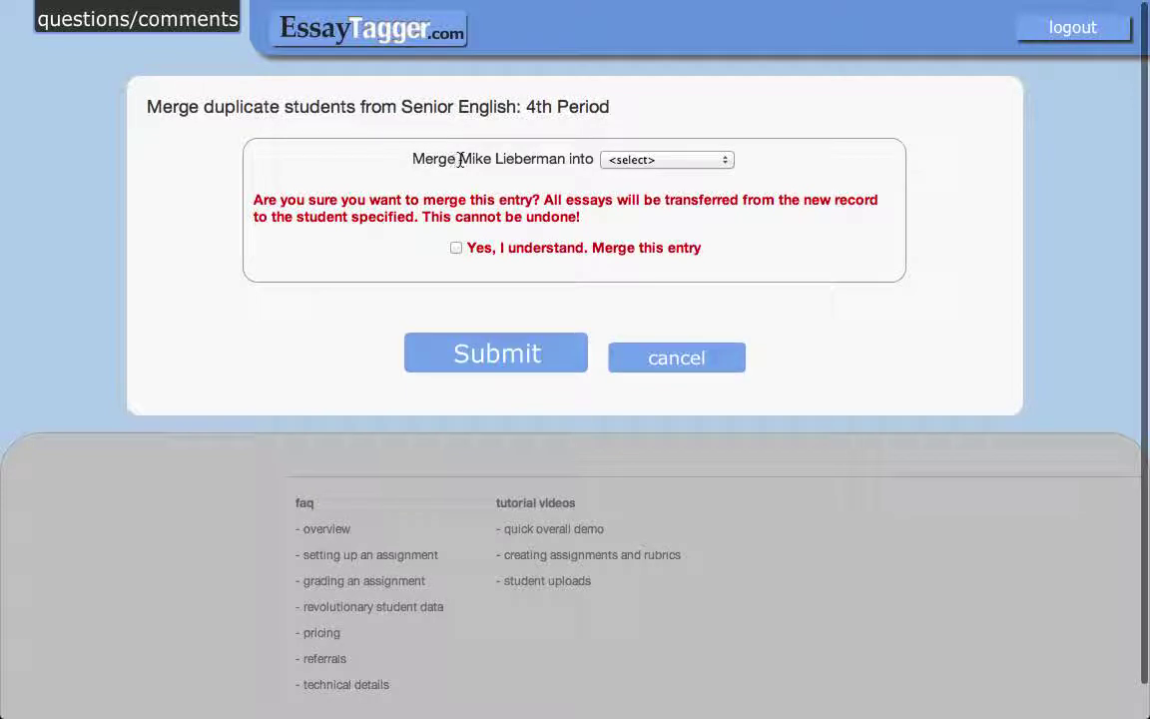
Merge the duplicate into the enrolled student, acknowledging the merge cannot be undone.
drag(459, 160, 564, 158)
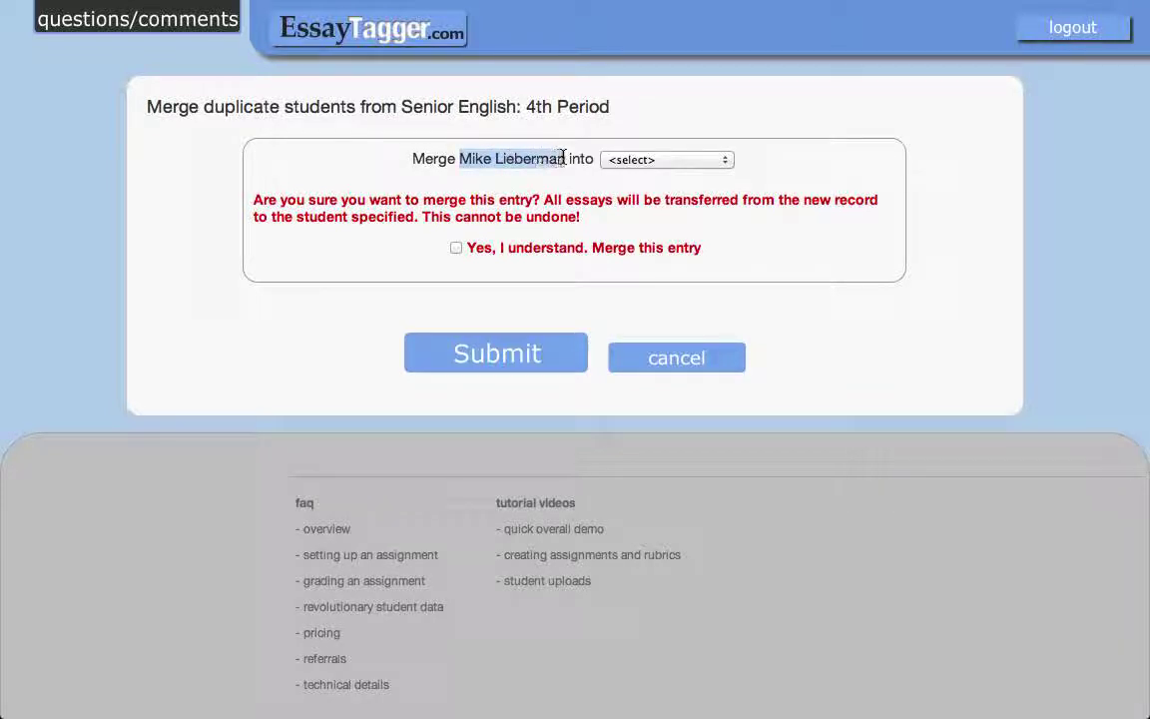
click(659, 160)
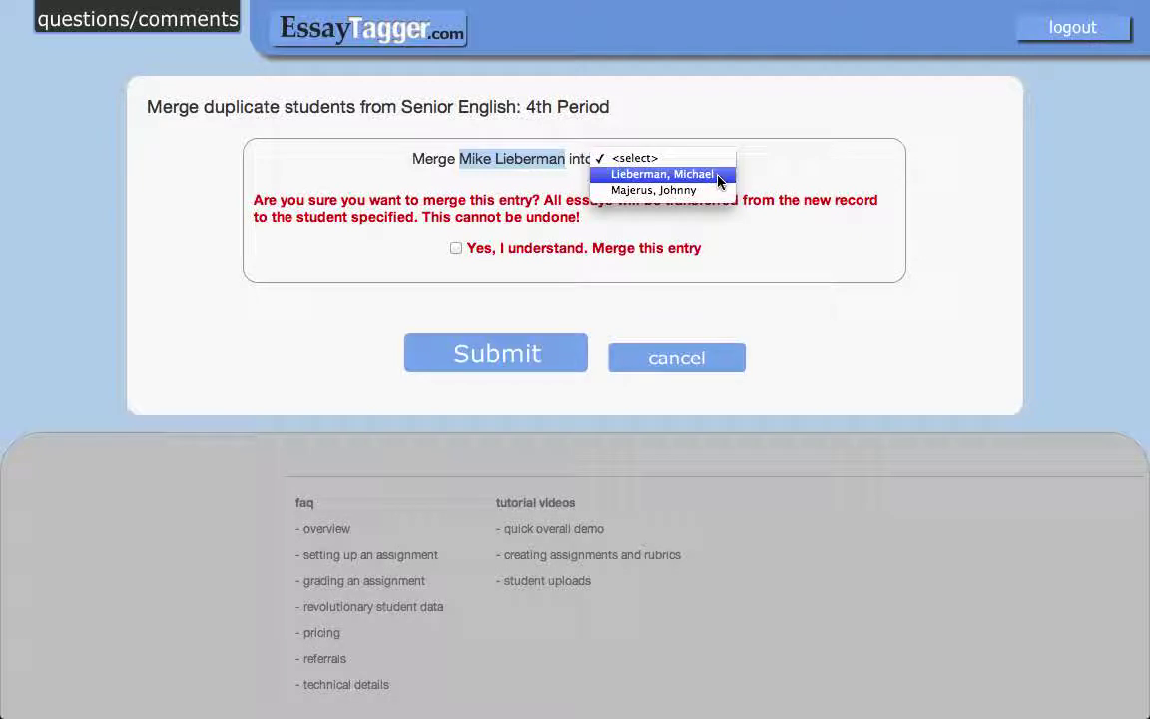
click(720, 181)
click(480, 163)
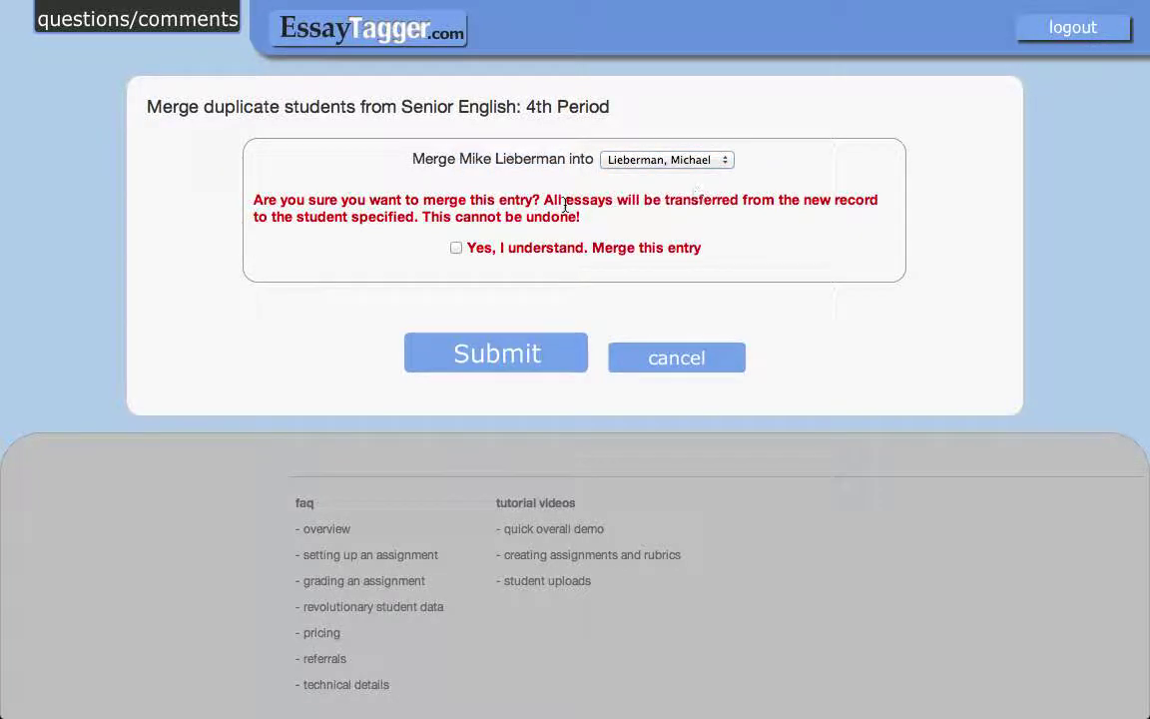
double_click(480, 162)
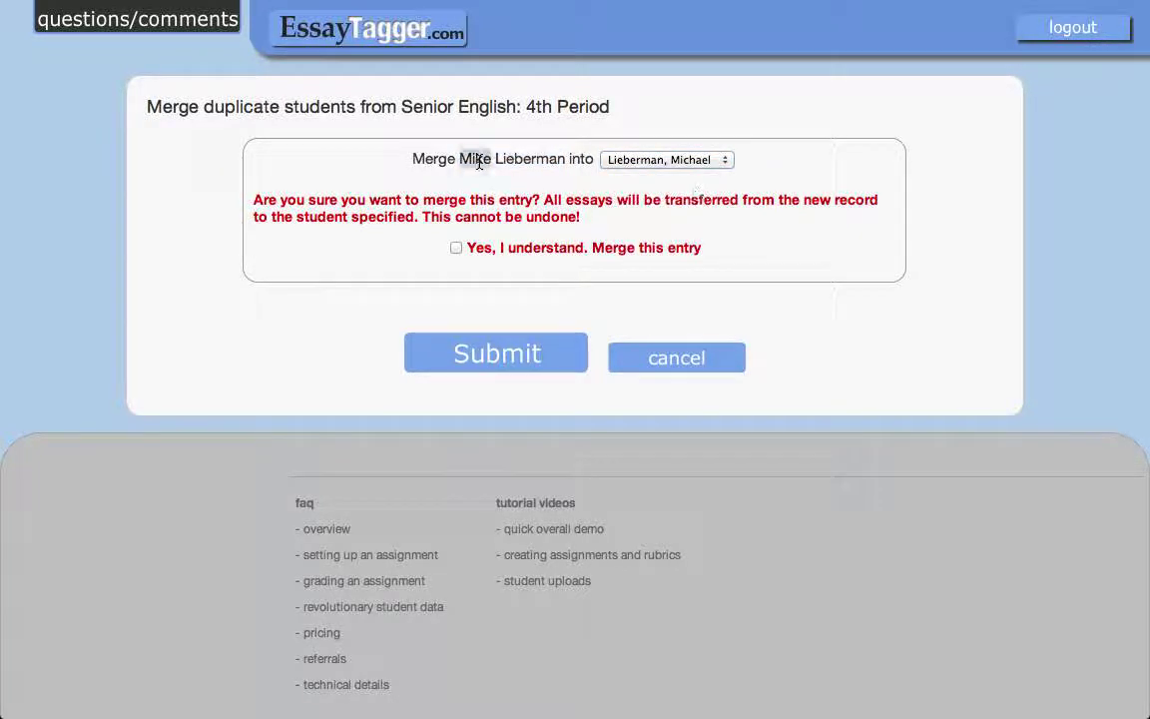
click(458, 250)
click(510, 356)
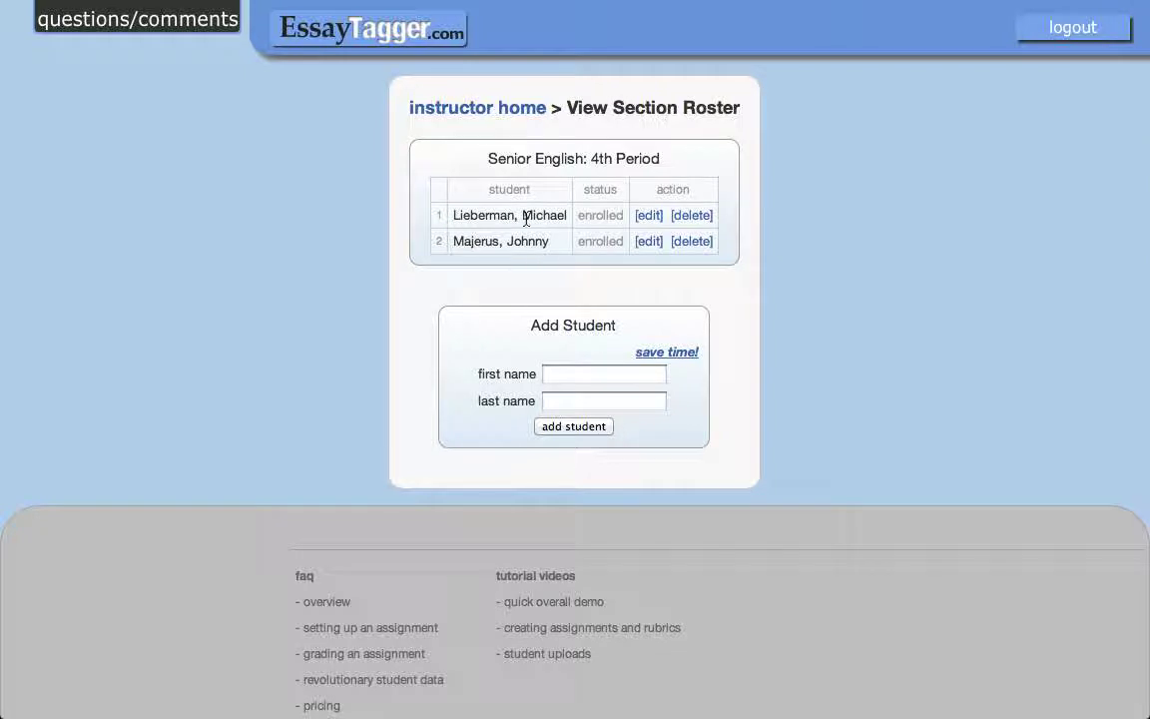
Confirm Song Analysis mini-essay #1 lists dear parents.docx under the merged student, then reopen 4th Period roster.
click(469, 110)
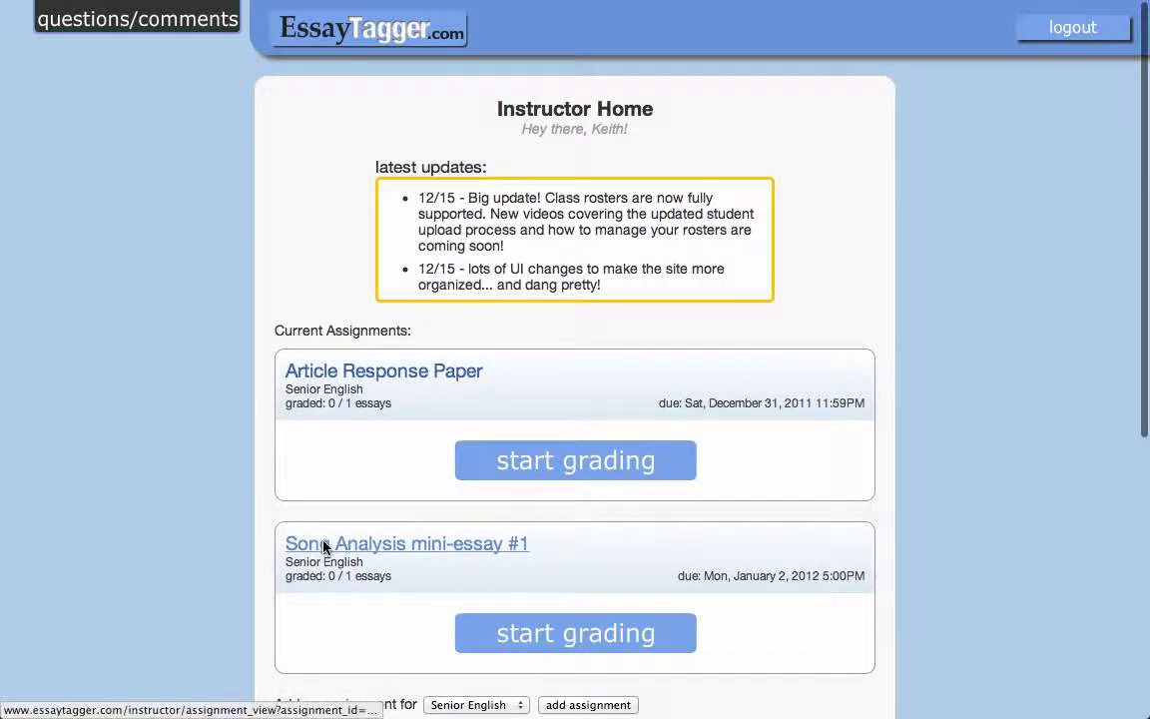
click(323, 547)
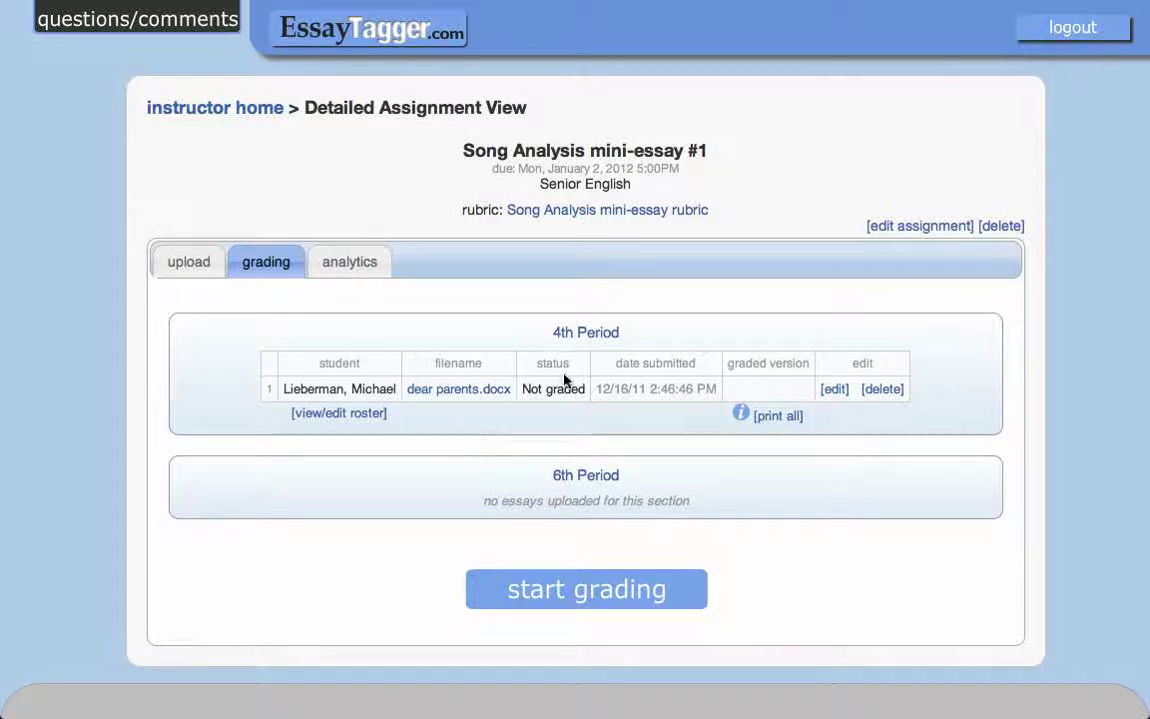
click(592, 333)
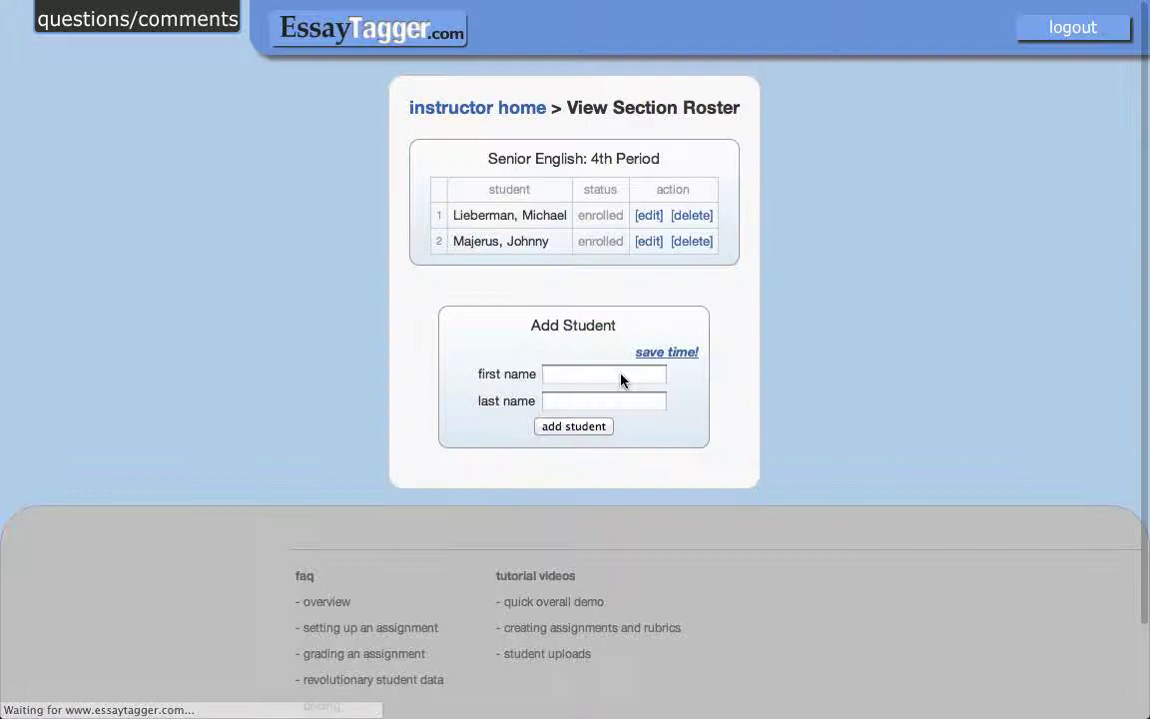
Review the second student's section, keeping 4th Period unchanged, then return to the 4th Period roster.
click(650, 243)
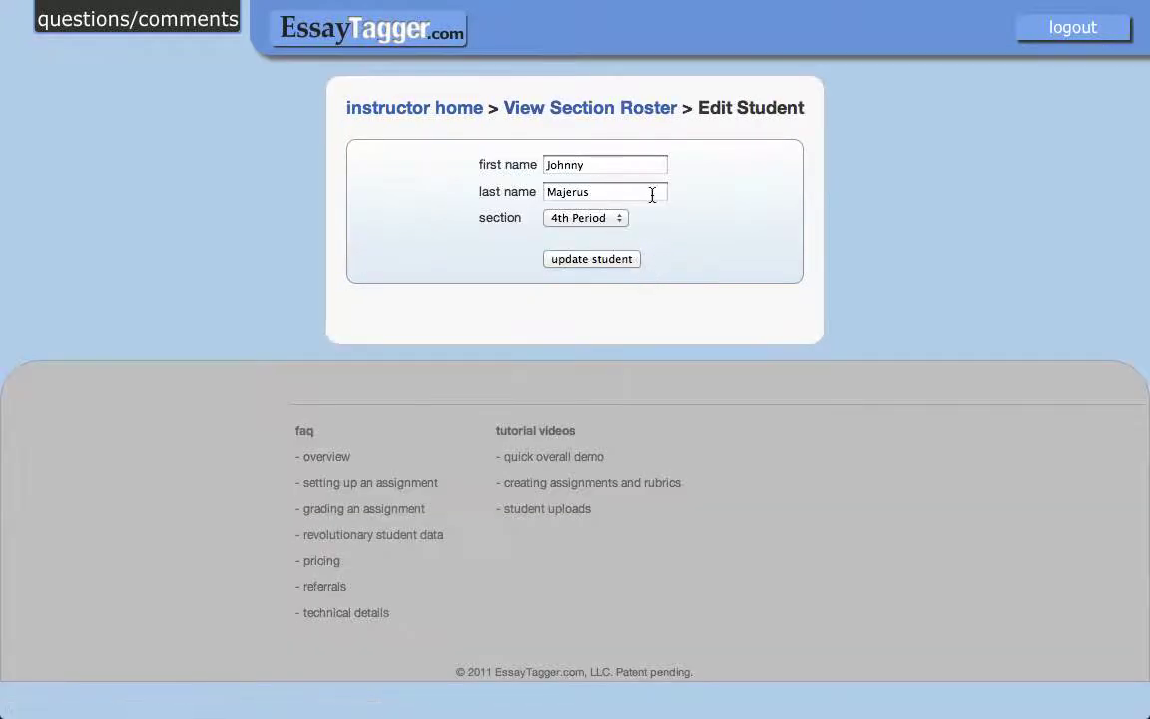
click(614, 221)
click(668, 226)
click(594, 109)
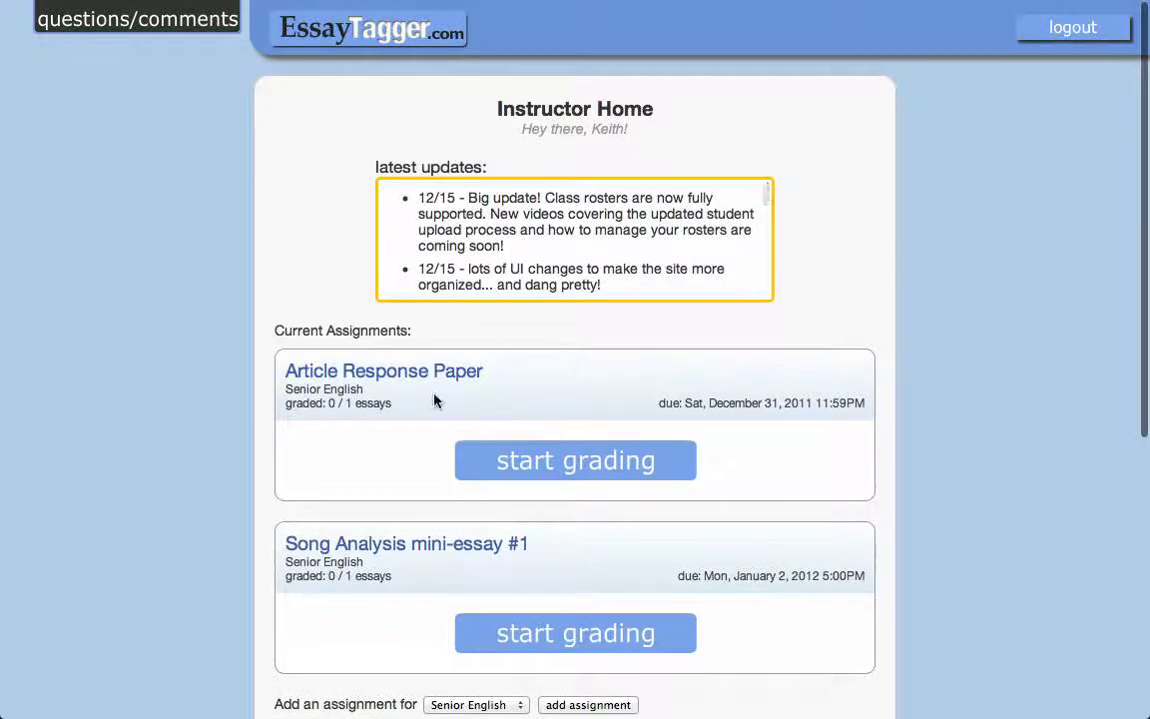
click(467, 545)
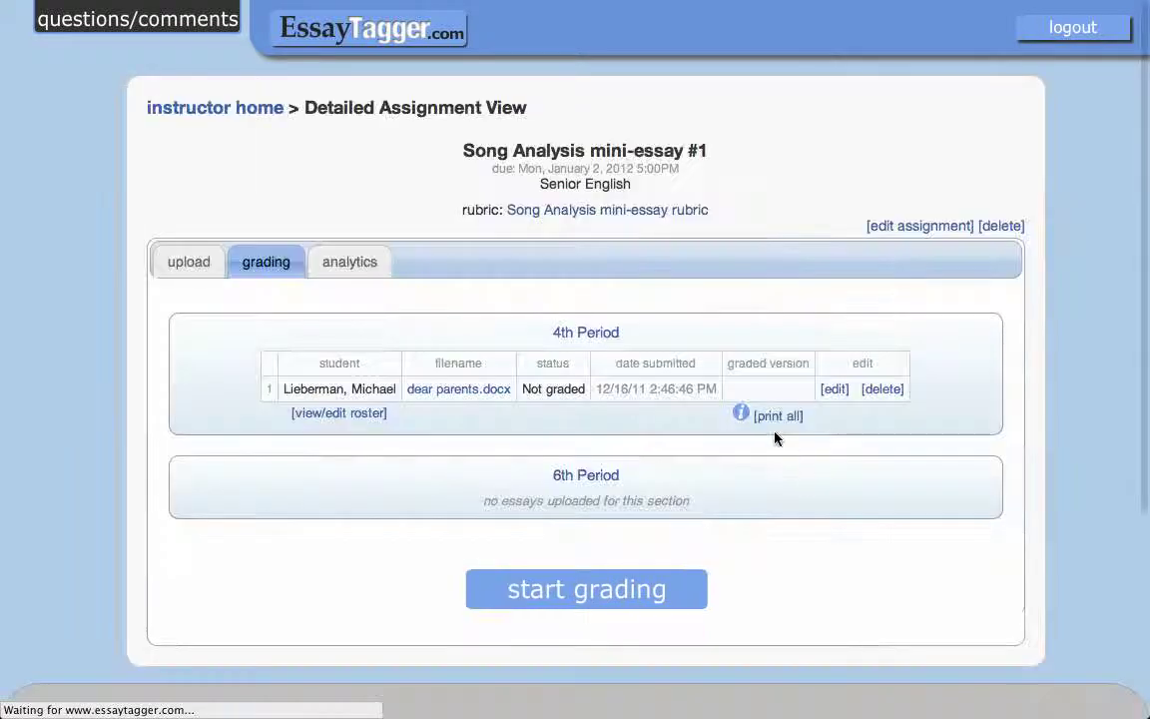
click(564, 333)
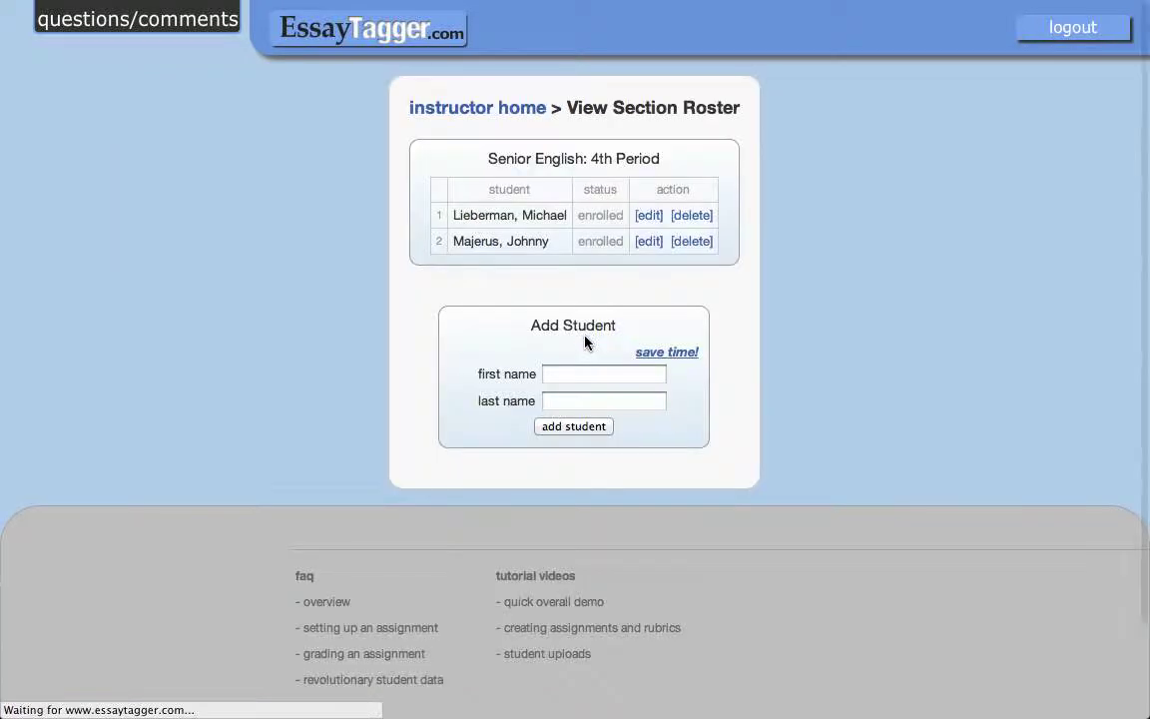
Start deleting the second 4th Period student, then untick the confirmation and back out without deleting.
click(698, 248)
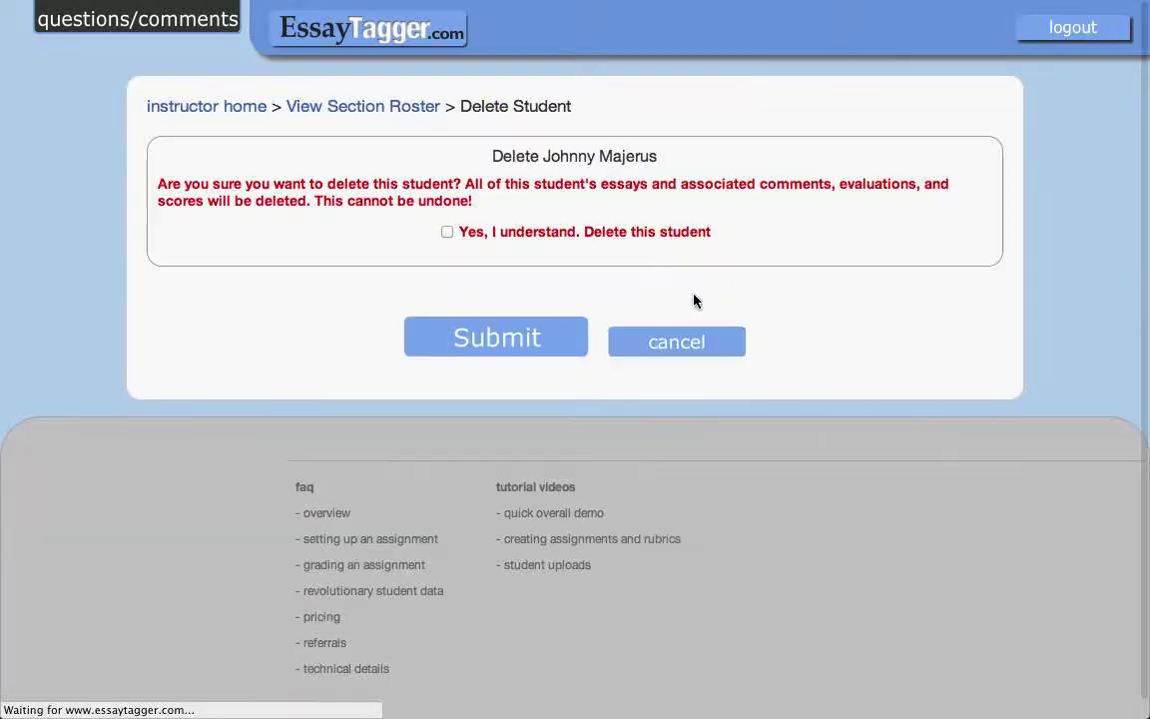
click(448, 238)
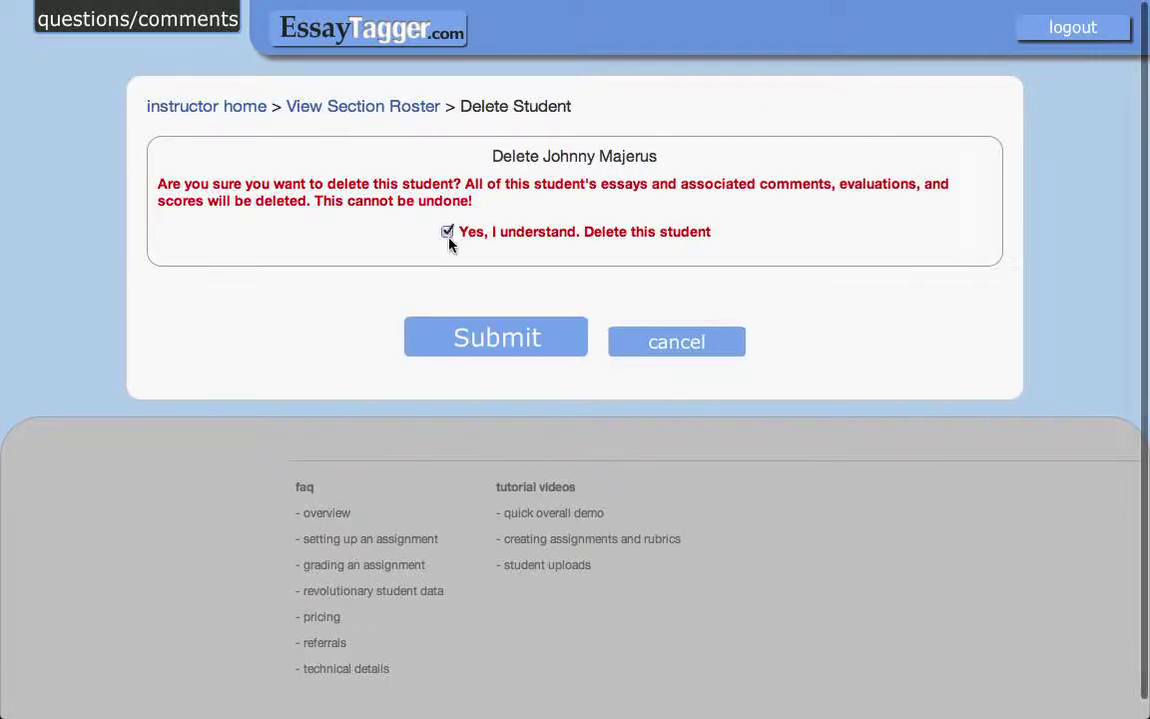
click(447, 237)
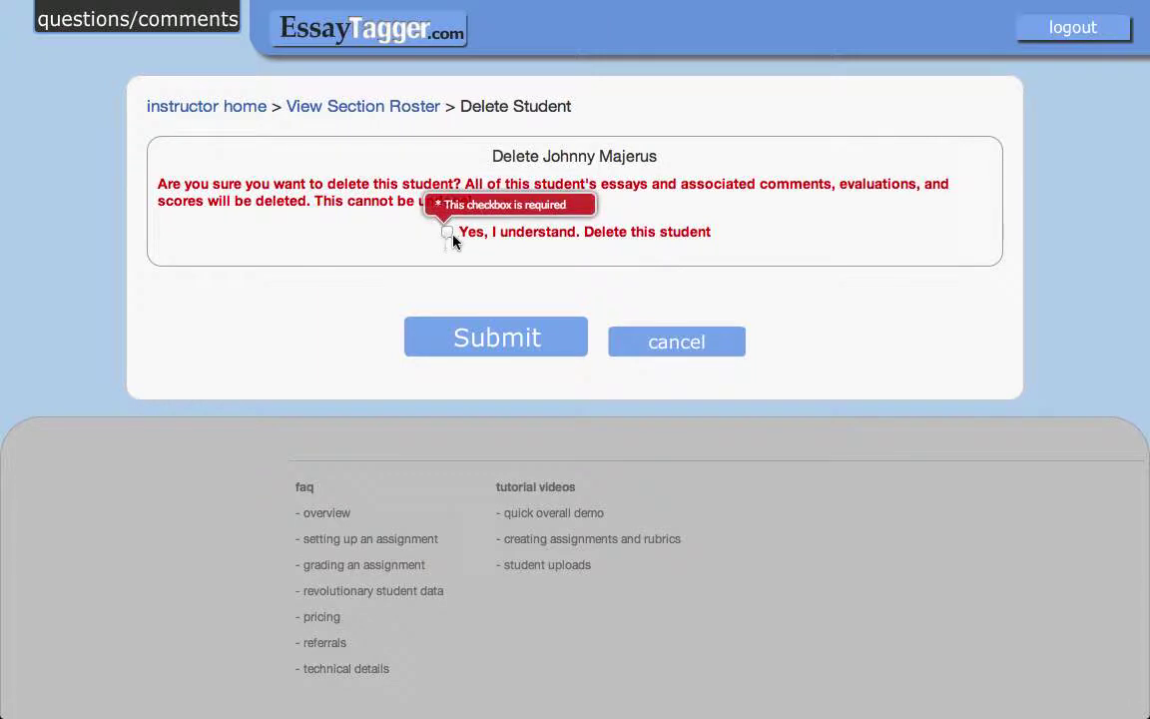
click(514, 206)
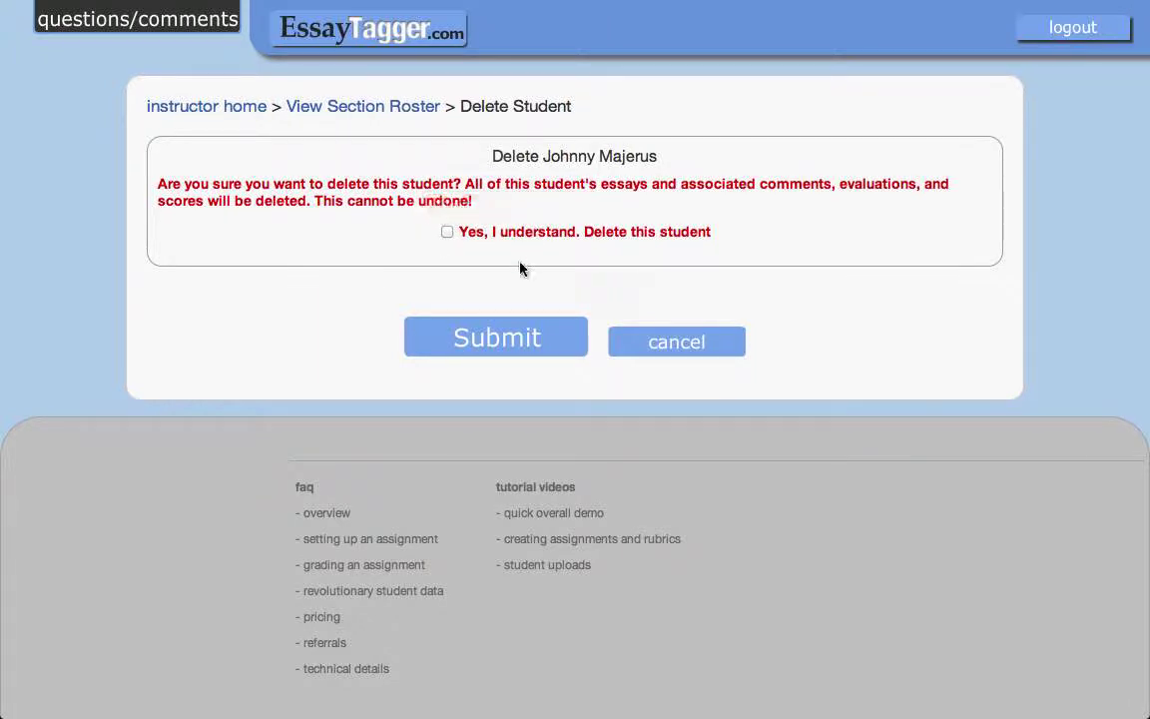
click(382, 112)
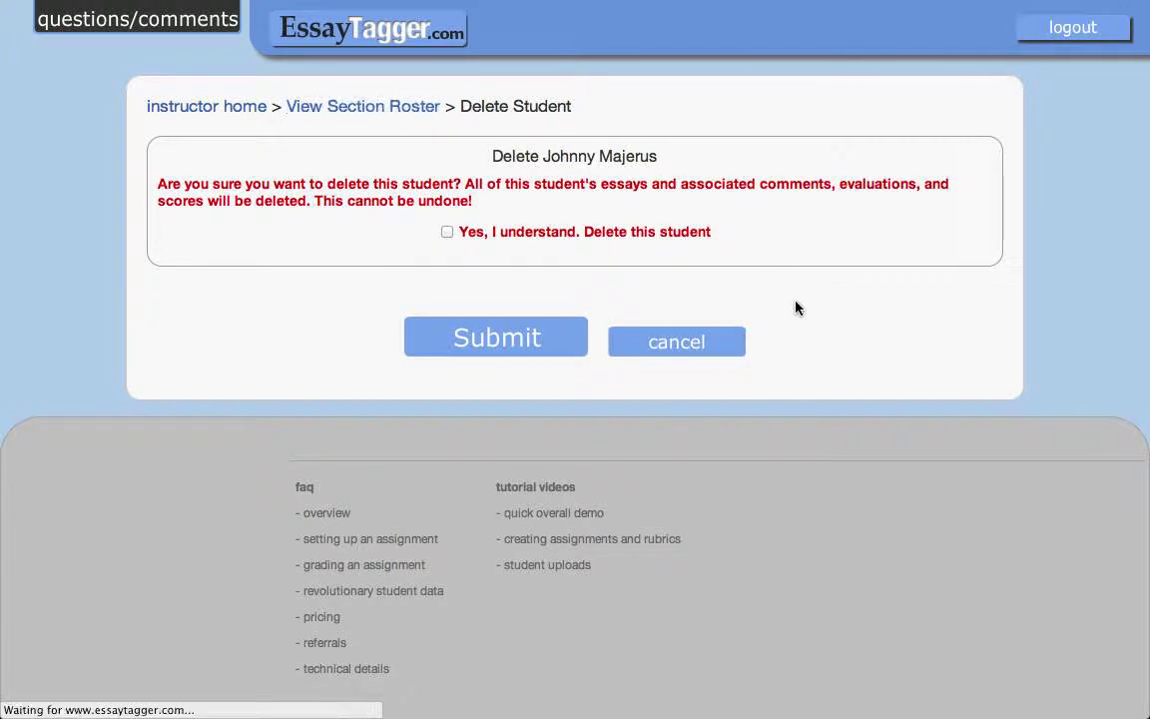